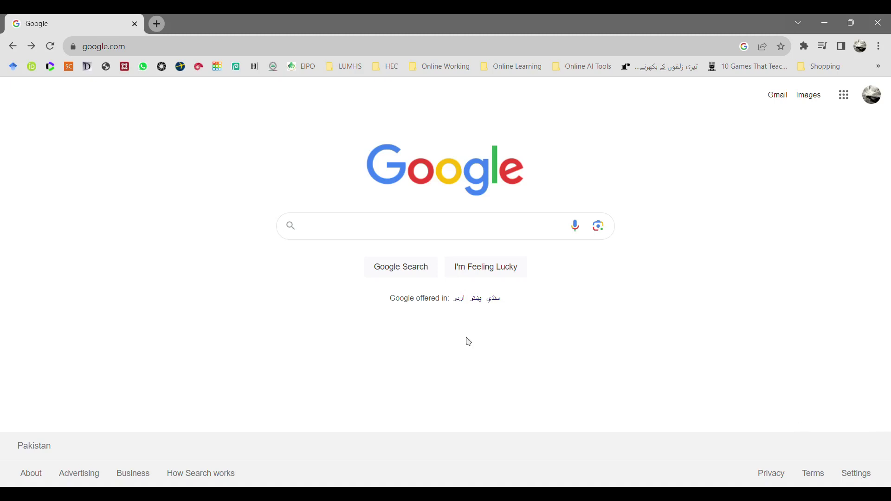
# - Replace the old Google query with 'matlab online' and run the suggested search
pyautogui.click(319, 233)
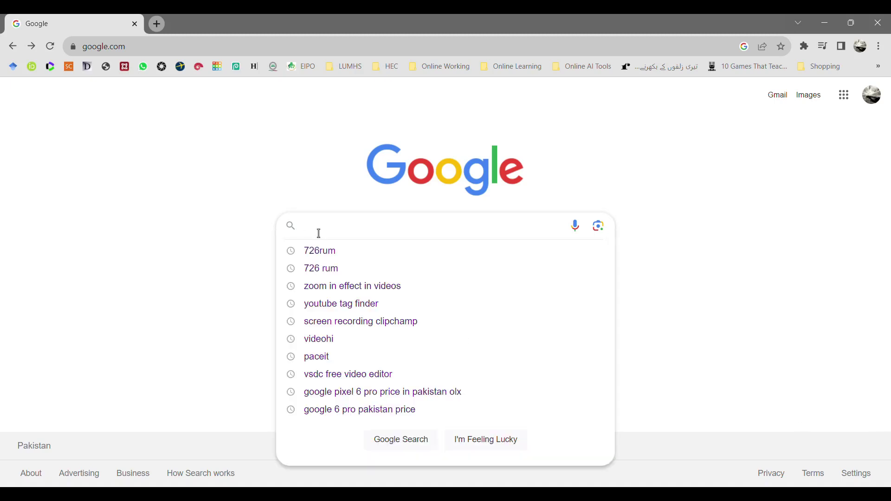
pyautogui.write('726')
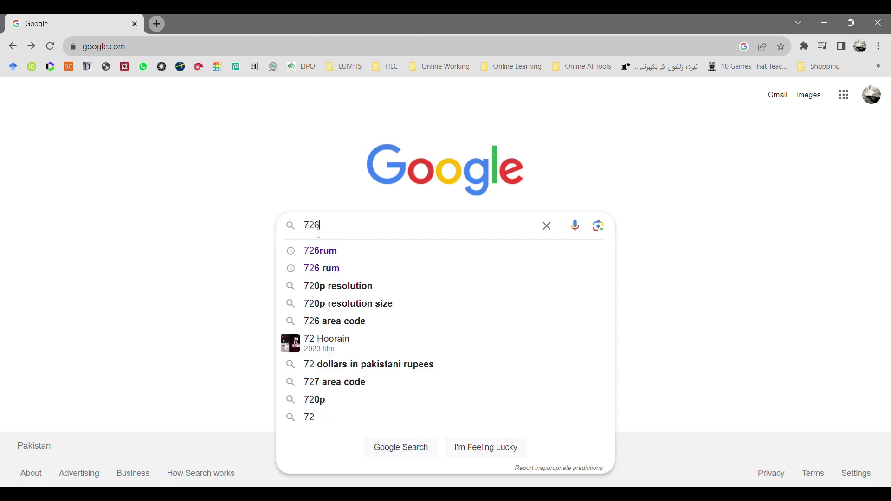
pyautogui.write(' rum')
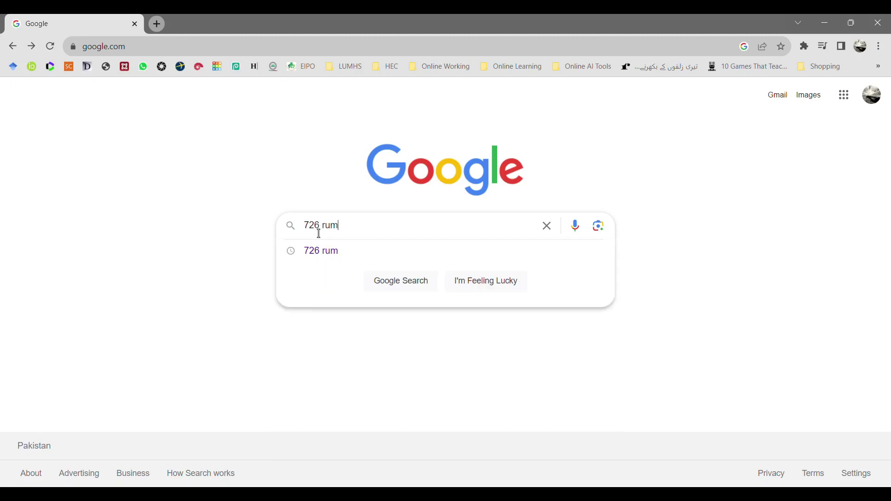
pyautogui.click(656, 265)
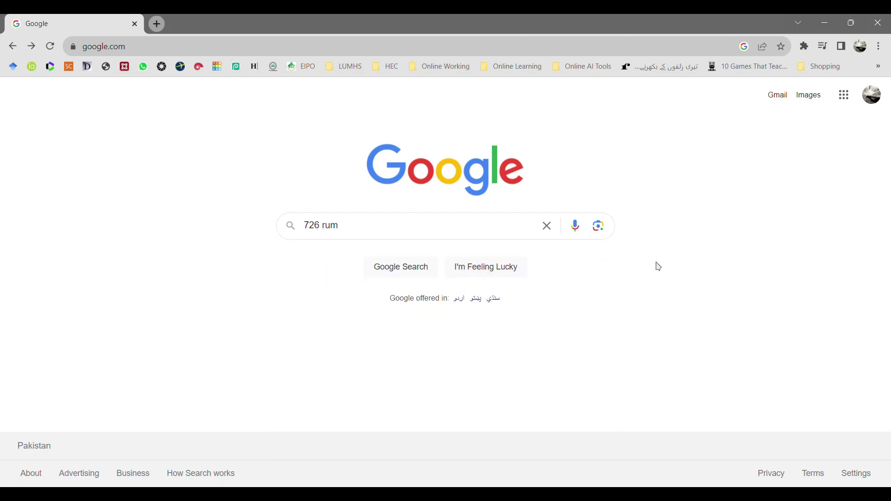
pyautogui.tripleClick(384, 238)
pyautogui.write('matla')
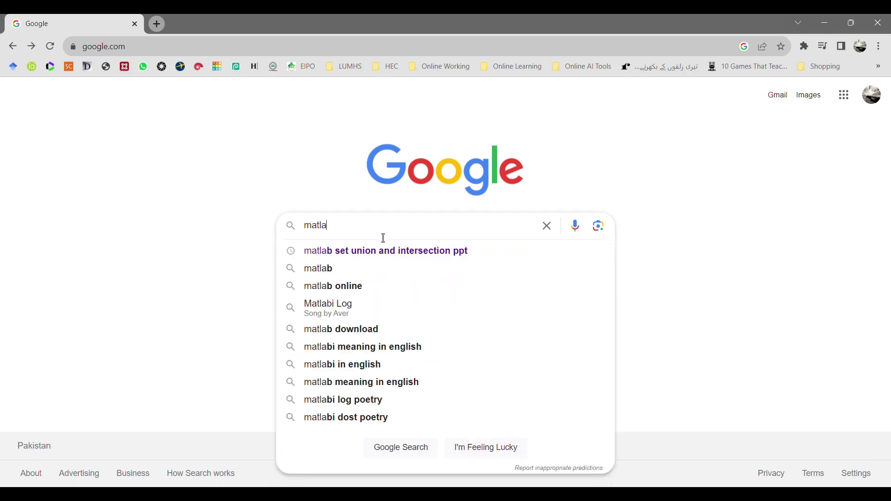
pyautogui.write('b ')
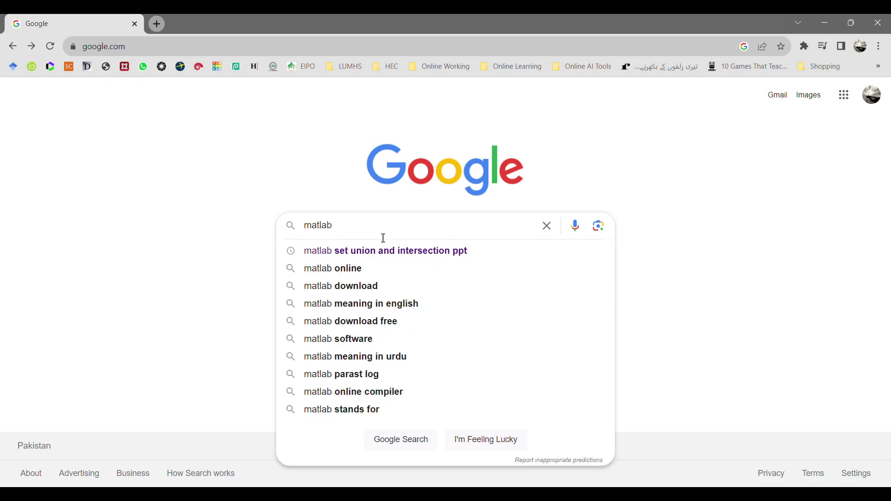
pyautogui.write('onlin')
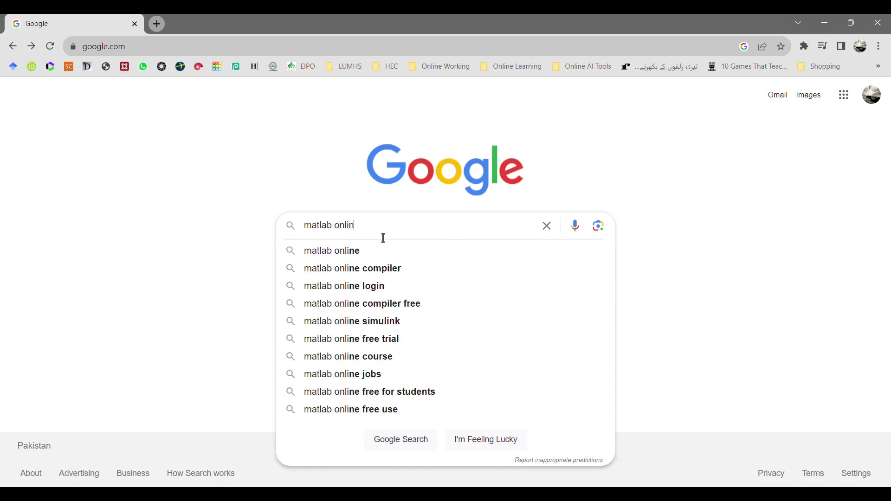
pyautogui.write('e')
pyautogui.click(376, 254)
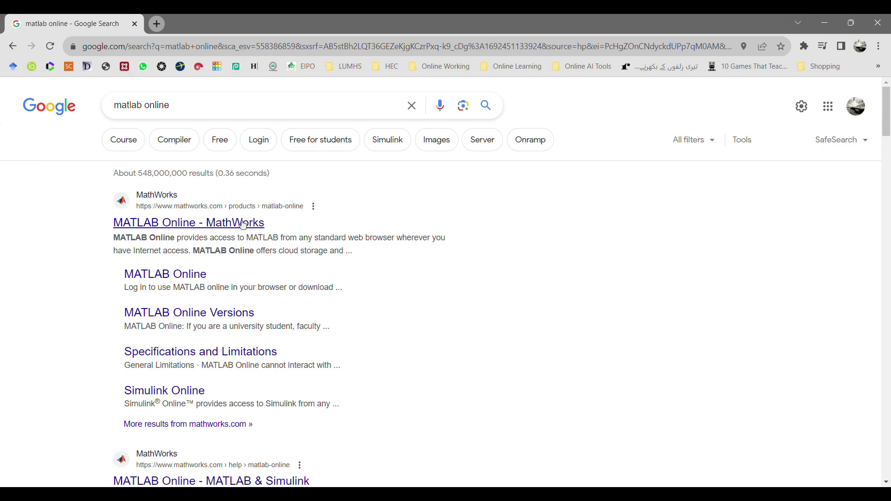
# - Open the MATLAB Online - MathWorks result on the United States site and go to account sign-in
pyautogui.click(244, 225)
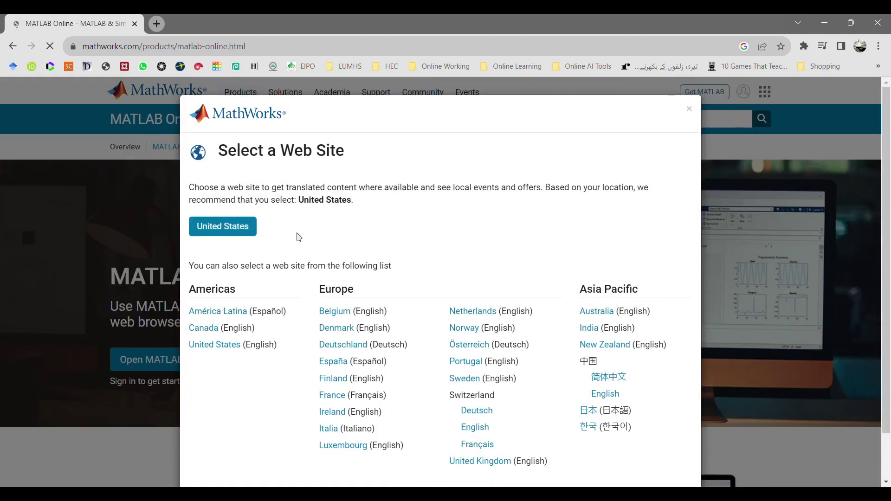
pyautogui.click(249, 232)
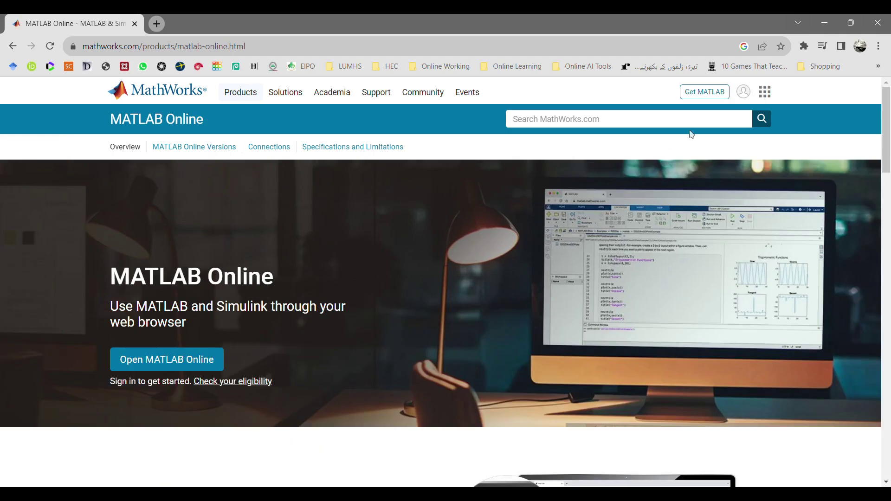
pyautogui.click(744, 93)
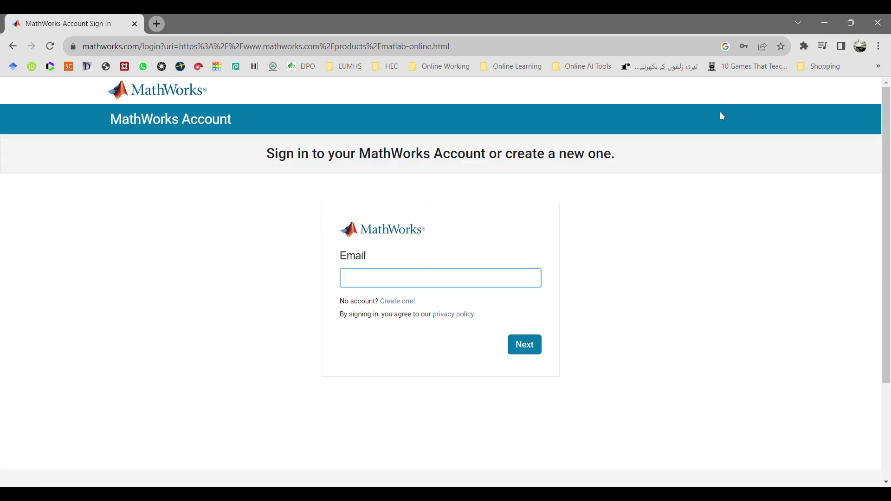
# - Create a MathWorks account with the user's e-mail as a Student aged 13 or older, keeping that e-mail
pyautogui.click(391, 303)
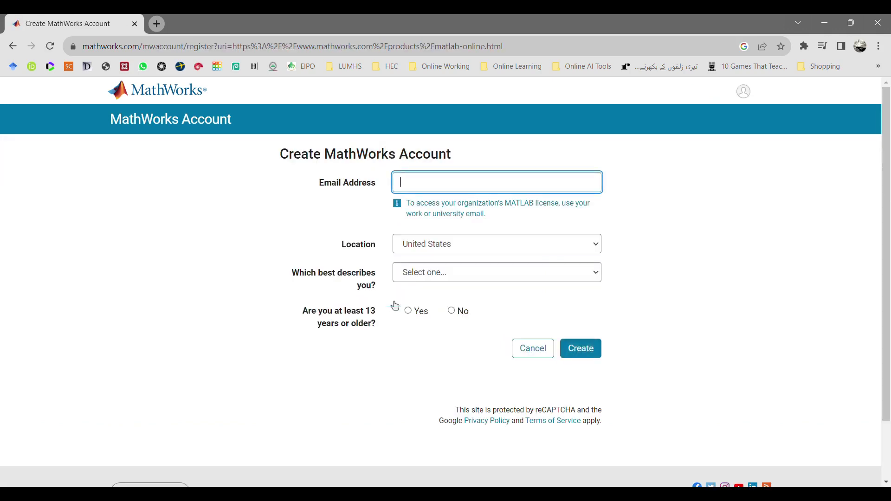
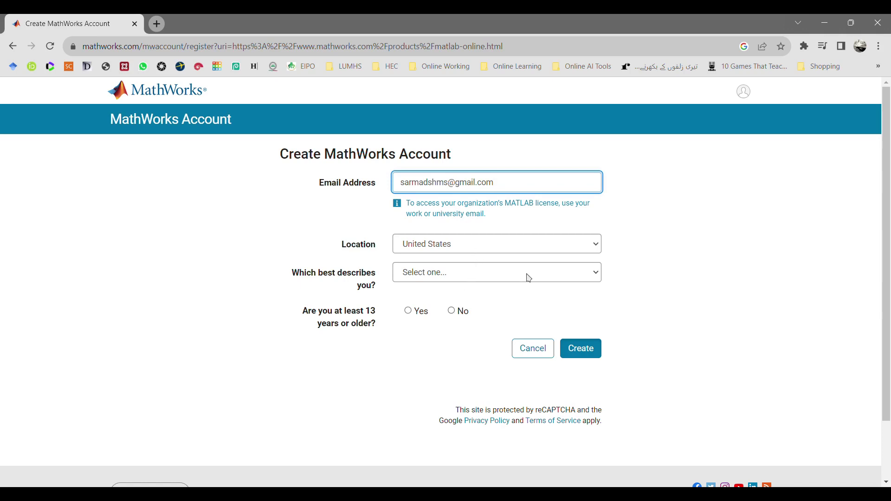
pyautogui.click(597, 278)
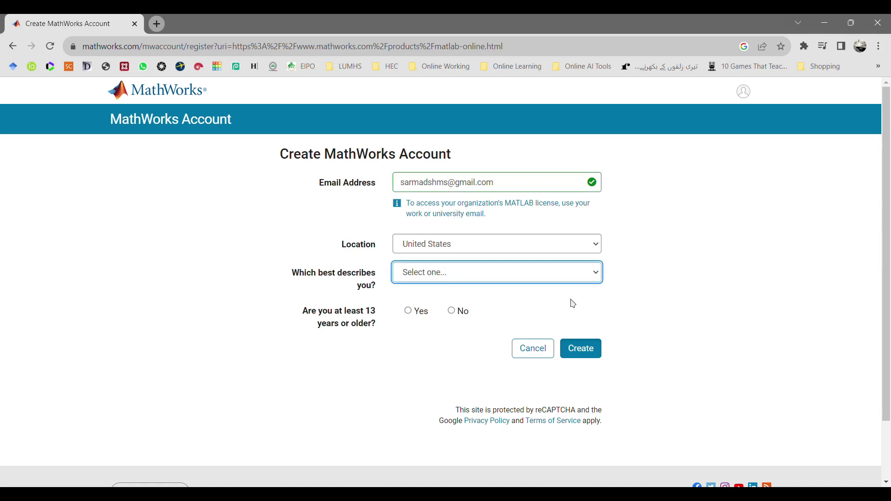
pyautogui.press('Down')
pyautogui.click(417, 312)
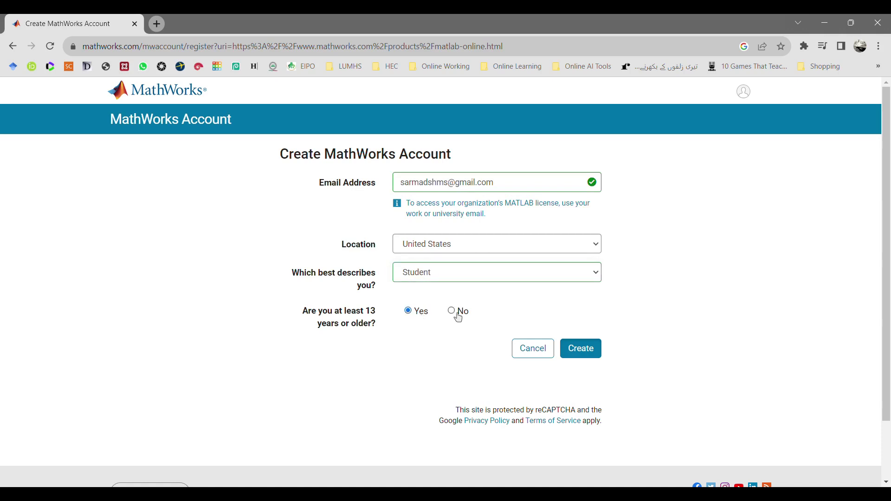
pyautogui.click(583, 350)
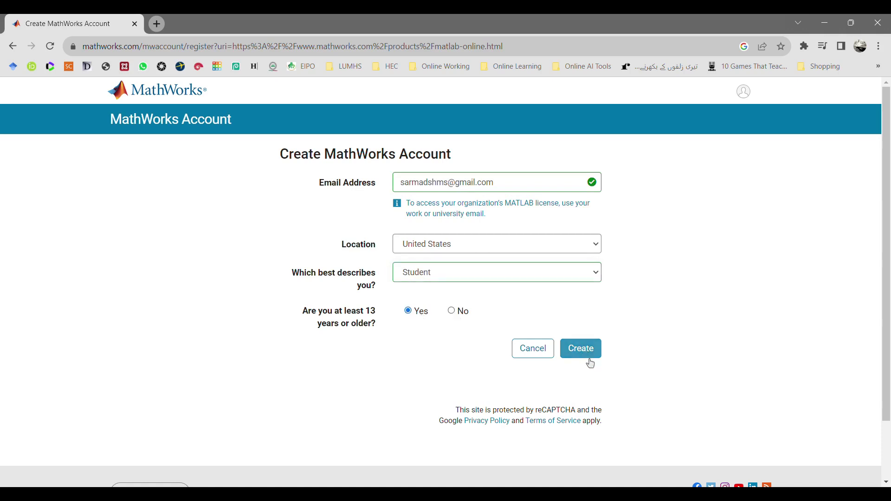
pyautogui.click(586, 358)
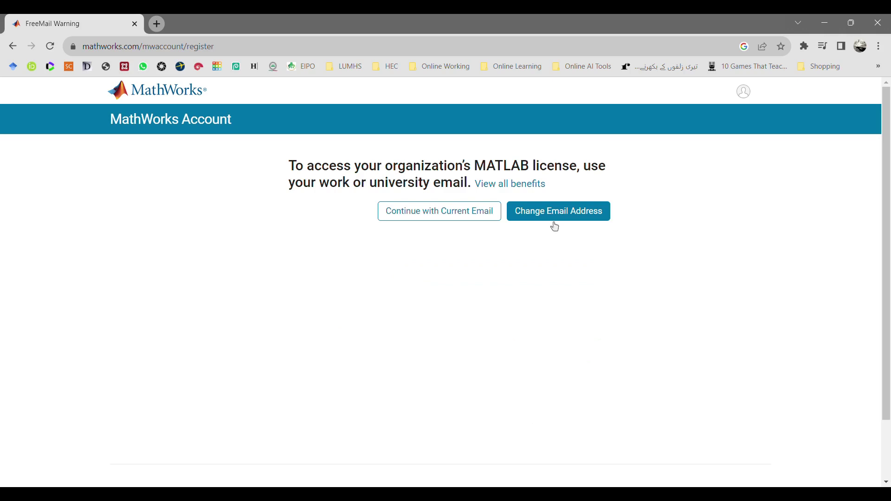
pyautogui.click(430, 210)
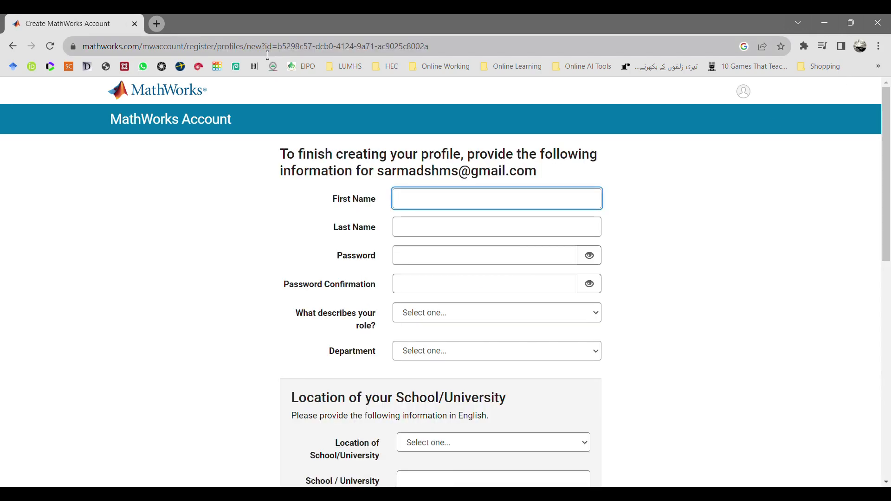
# - Enter the user's first and last name, then set and confirm the account password
pyautogui.press('Tab')
pyautogui.press('Tab')
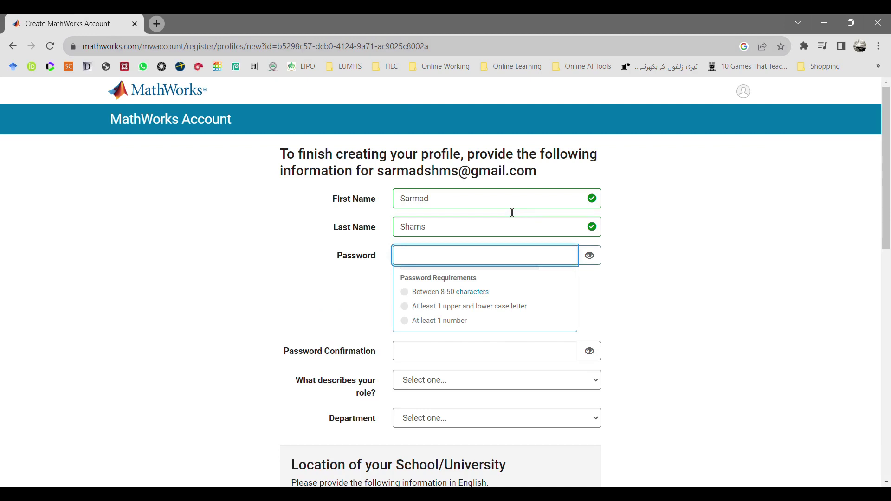
pyautogui.write('******')
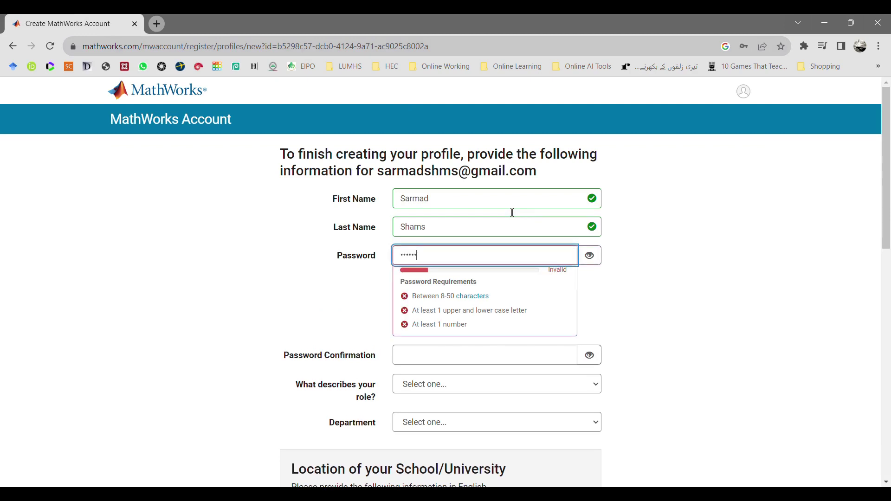
pyautogui.write('***')
pyautogui.press('BackSpace')
pyautogui.press('BackSpace')
pyautogui.press('BackSpace')
pyautogui.press('BackSpace')
pyautogui.press('BackSpace')
pyautogui.press('BackSpace')
pyautogui.press('BackSpace')
pyautogui.press('BackSpace')
pyautogui.press('BackSpace')
pyautogui.write('*')
pyautogui.press('BackSpace')
pyautogui.press('BackSpace')
pyautogui.write('*********')
pyautogui.press('BackSpace')
pyautogui.press('BackSpace')
pyautogui.press('BackSpace')
pyautogui.press('BackSpace')
pyautogui.press('BackSpace')
pyautogui.press('BackSpace')
pyautogui.press('BackSpace')
pyautogui.press('BackSpace')
pyautogui.press('BackSpace')
pyautogui.write('********')
pyautogui.press('Tab')
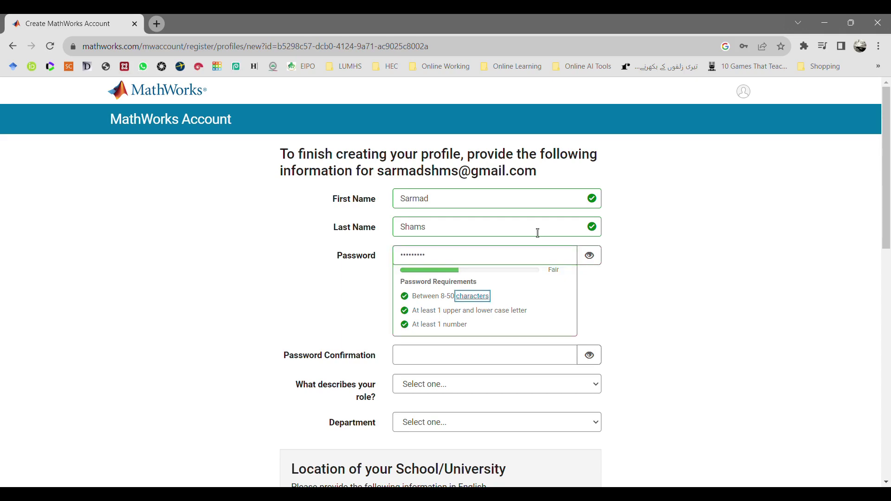
pyautogui.click(526, 360)
pyautogui.write('******')
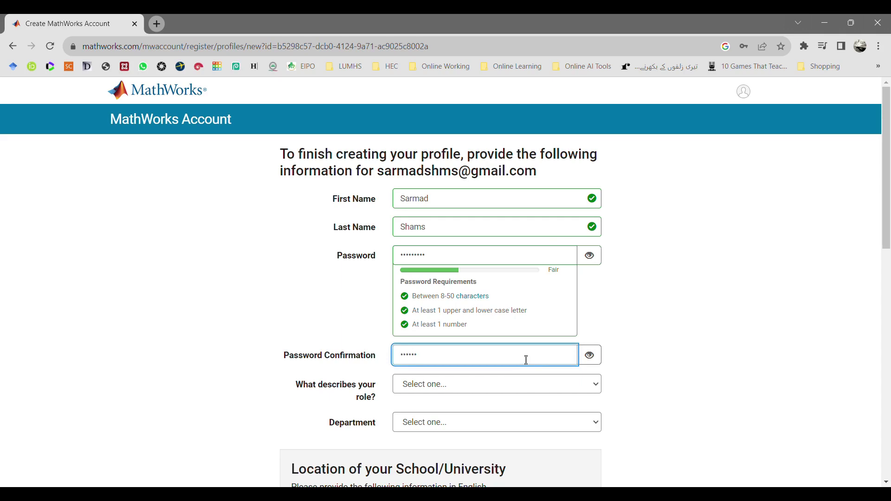
pyautogui.write('***')
# - Set role to Student (Graduate-level), department to Biomedical Engineering, and school location to Pakistan
pyautogui.press('Tab')
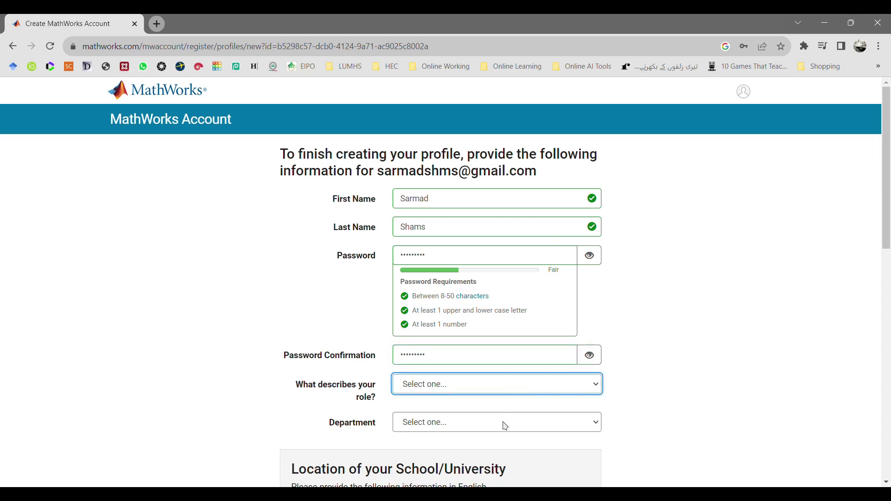
pyautogui.press('s')
pyautogui.press('Tab')
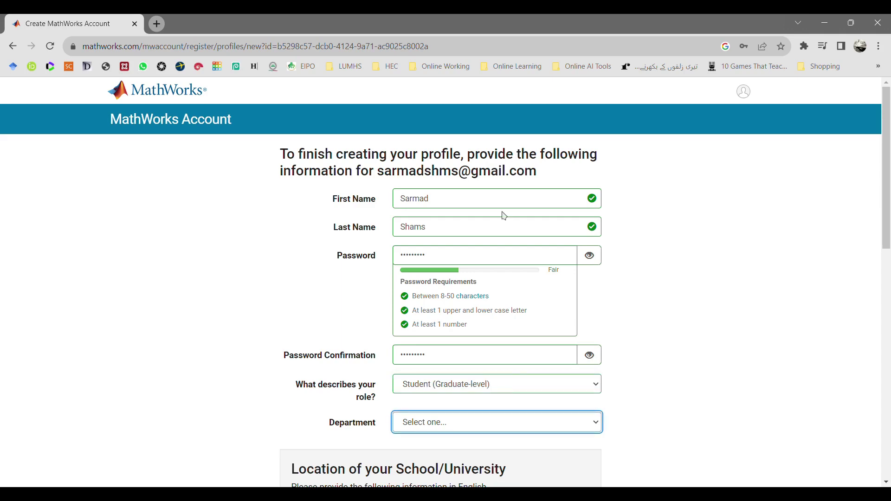
pyautogui.press('b')
pyautogui.click(674, 311)
pyautogui.scroll(-5, 675, 310)
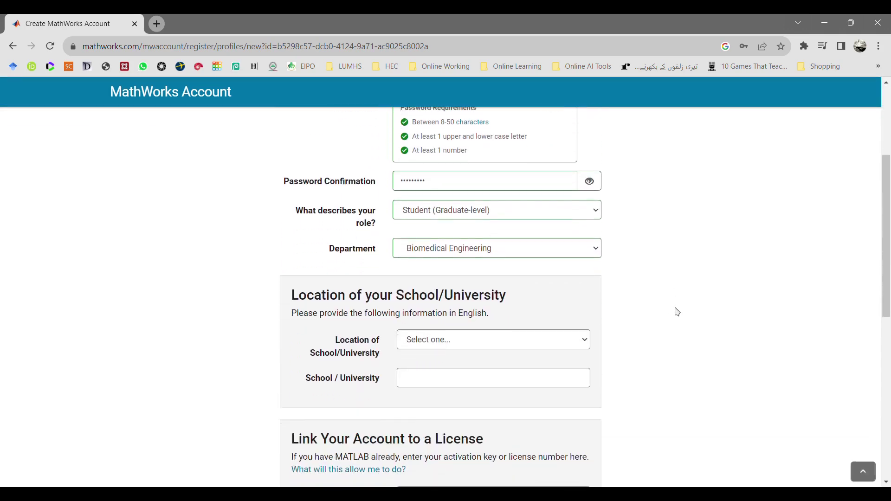
pyautogui.click(563, 282)
pyautogui.press('p')
pyautogui.click(730, 300)
# - Accept the Online Services Agreement, submit, and fill School / University with 'University'
pyautogui.scroll(-3, 730, 300)
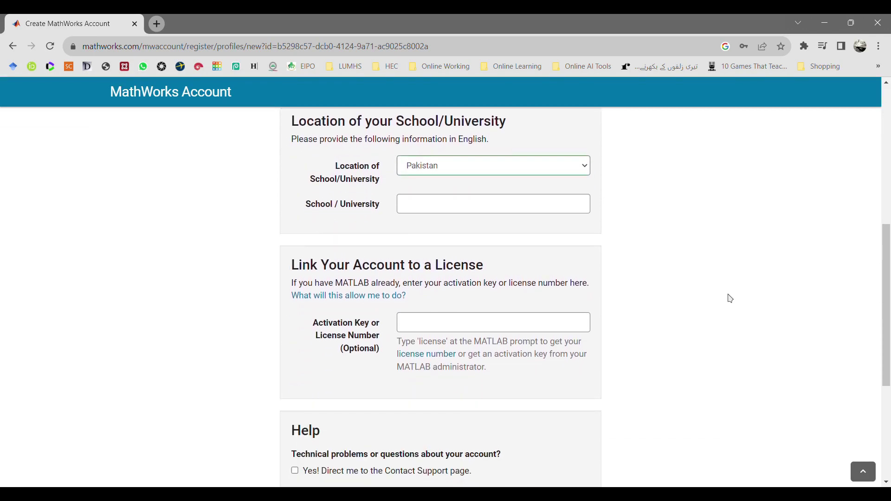
pyautogui.scroll(-2, 706, 296)
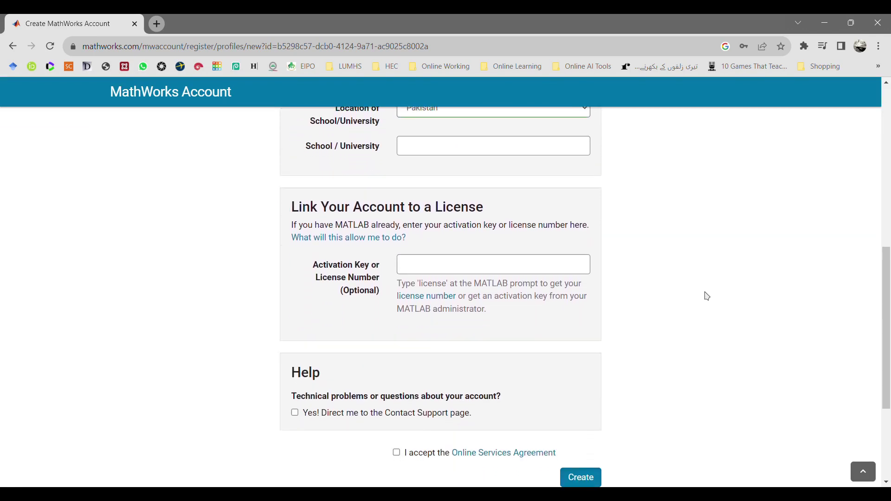
pyautogui.scroll(-1, 705, 295)
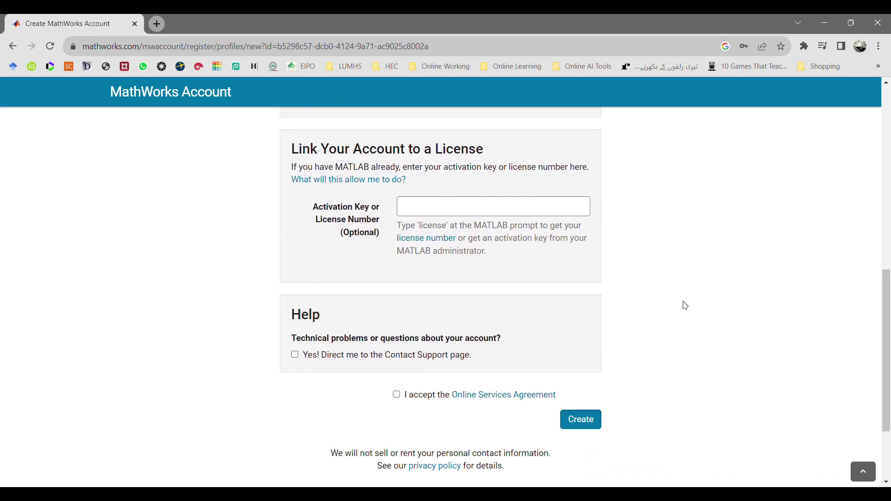
pyautogui.click(397, 394)
pyautogui.click(585, 419)
pyautogui.scroll(1, 574, 390)
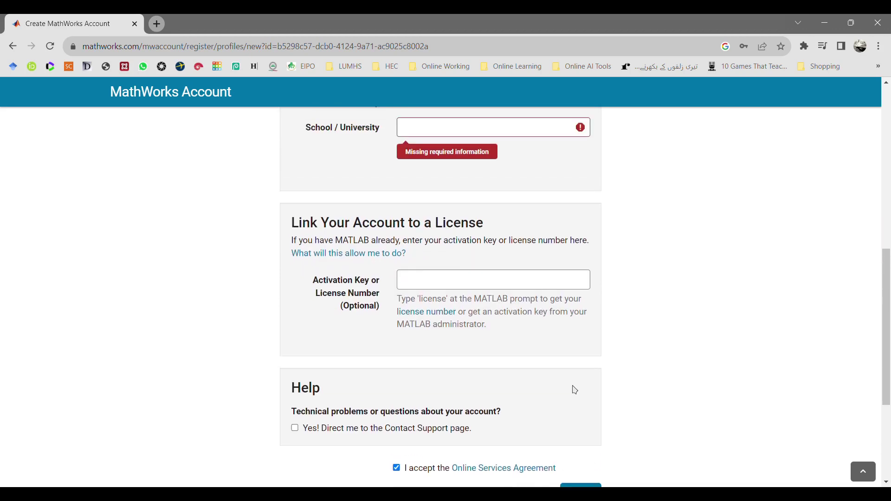
pyautogui.scroll(2, 575, 390)
pyautogui.click(525, 263)
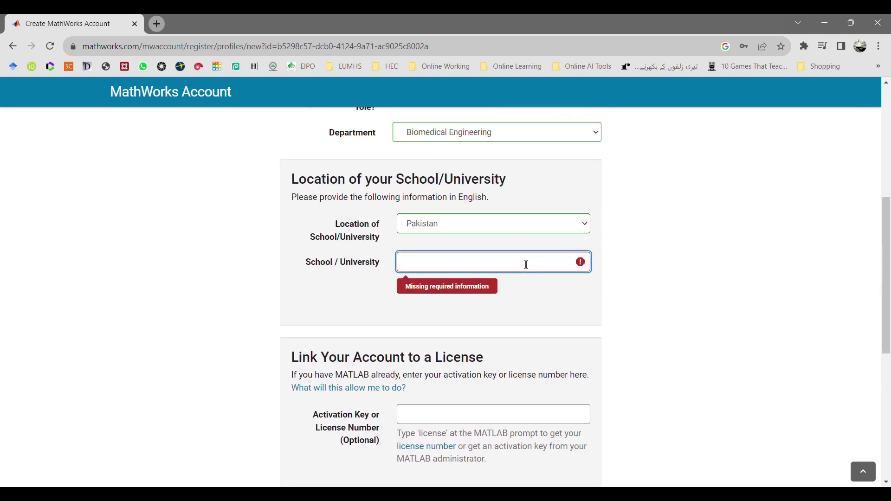
pyautogui.write('University')
pyautogui.scroll(-5, 623, 326)
# - Submit the completed registration and browse the MATLAB Online overview page
pyautogui.click(595, 338)
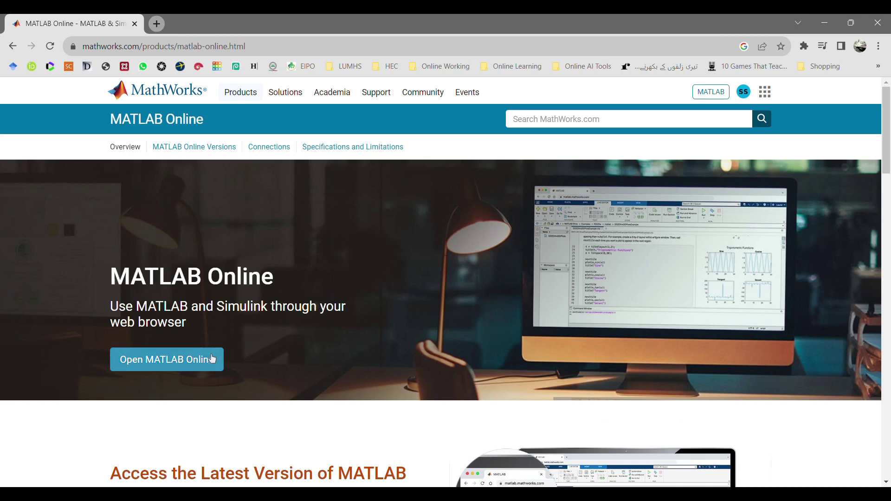
pyautogui.scroll(-5, 212, 359)
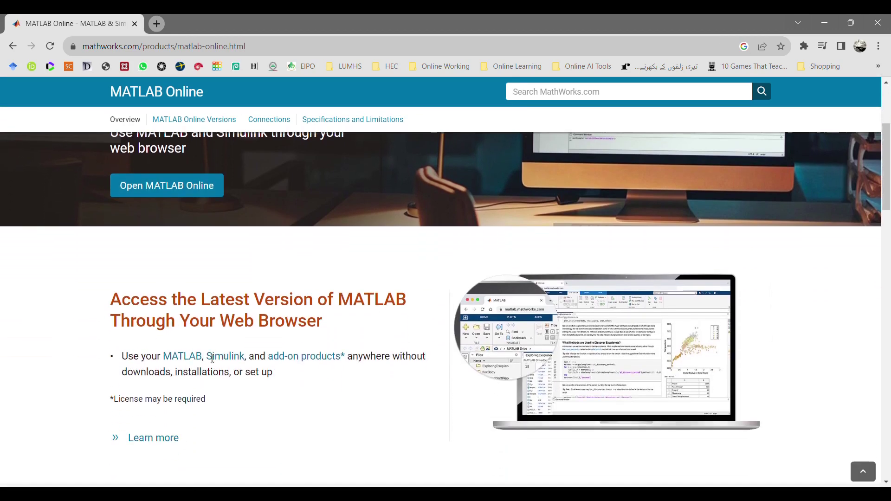
pyautogui.scroll(-5, 207, 357)
pyautogui.scroll(-5, 207, 358)
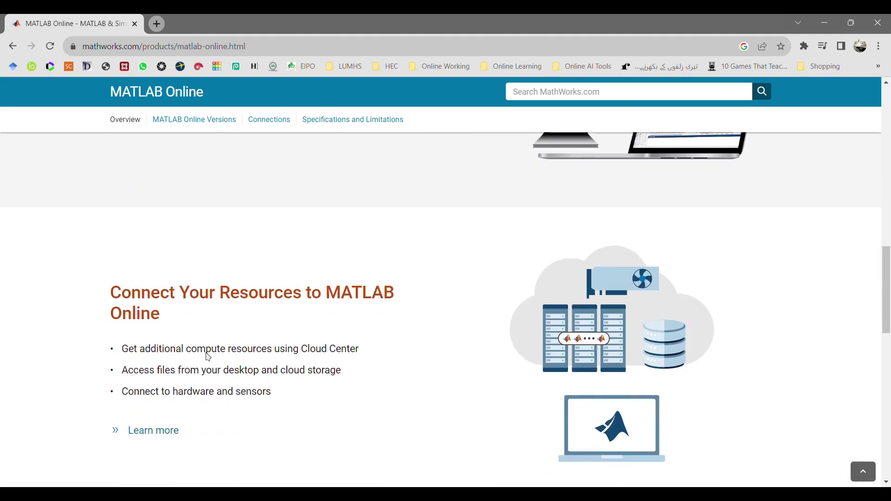
pyautogui.scroll(9, 213, 358)
pyautogui.scroll(6, 212, 359)
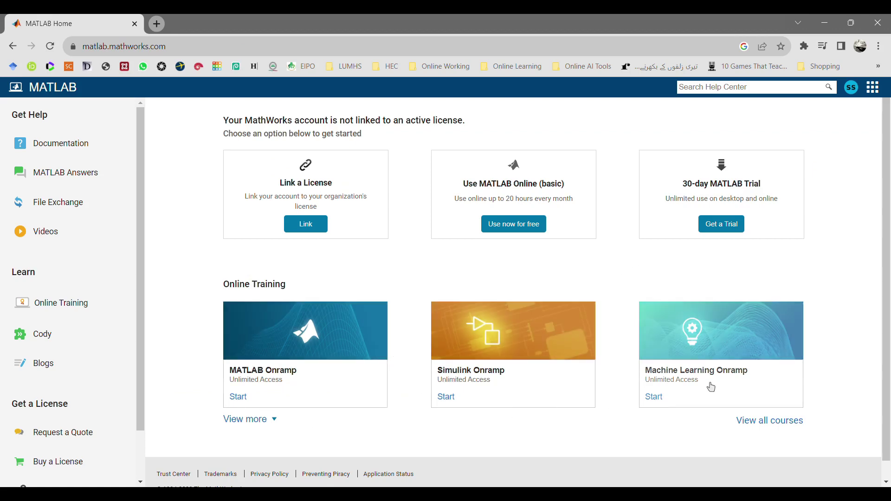
# - Fill the 30-day trial form with No for faculty, graduation year 2017, usage MATLAB Essentials, and submit
pyautogui.click(732, 232)
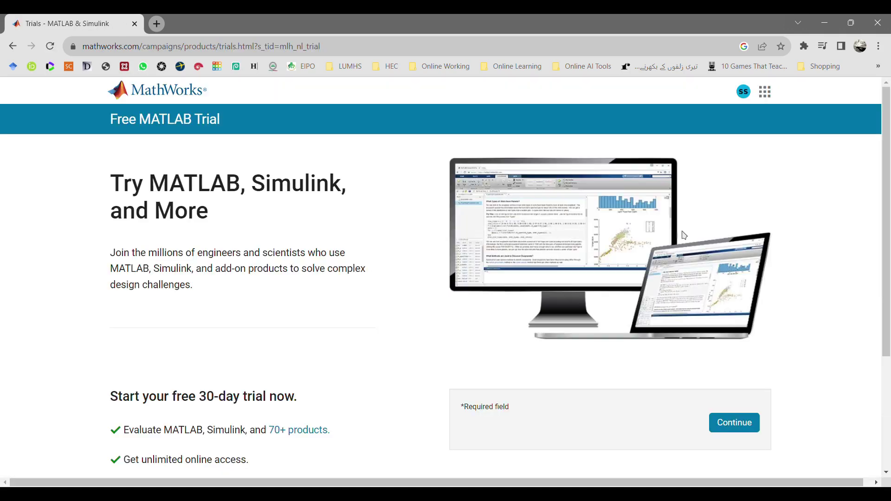
pyautogui.scroll(-5, 634, 249)
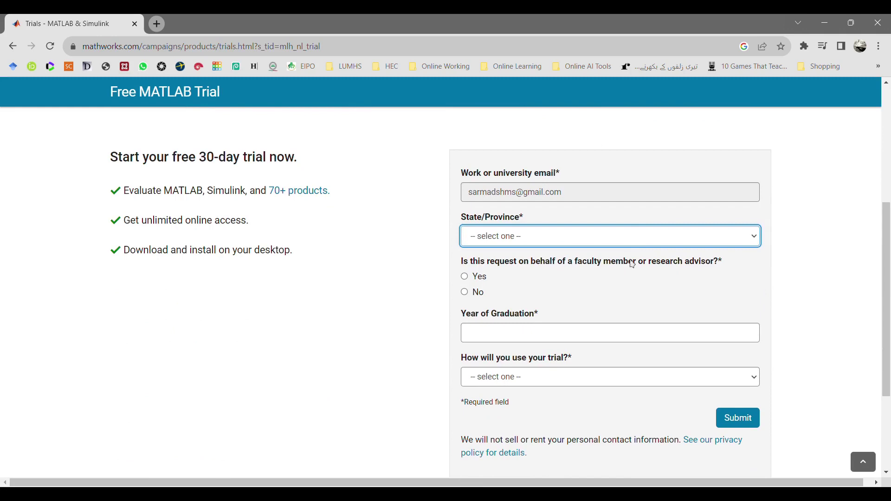
pyautogui.scroll(-3, 640, 247)
pyautogui.scroll(8, 642, 247)
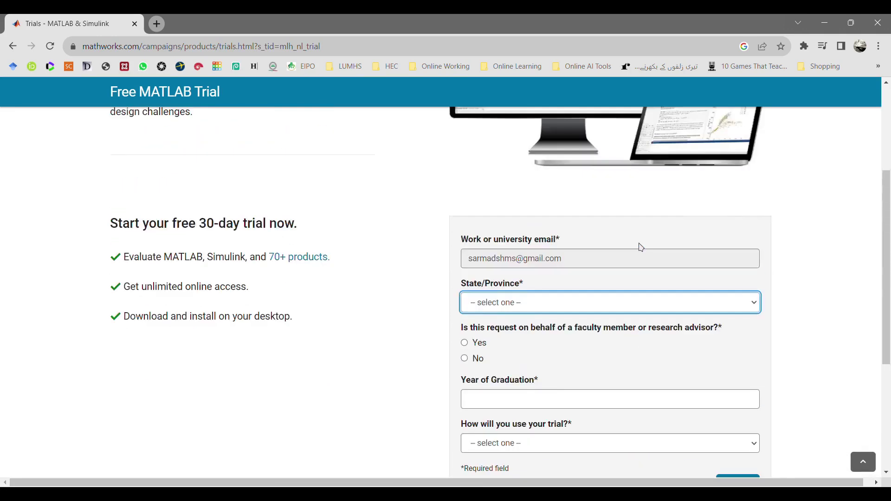
pyautogui.scroll(-3, 548, 354)
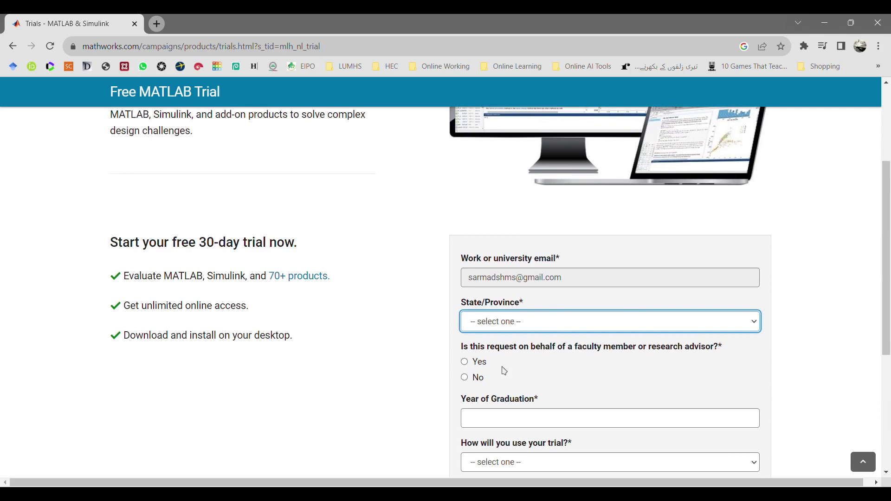
pyautogui.click(479, 386)
pyautogui.press('Tab')
pyautogui.scroll(-1, 477, 384)
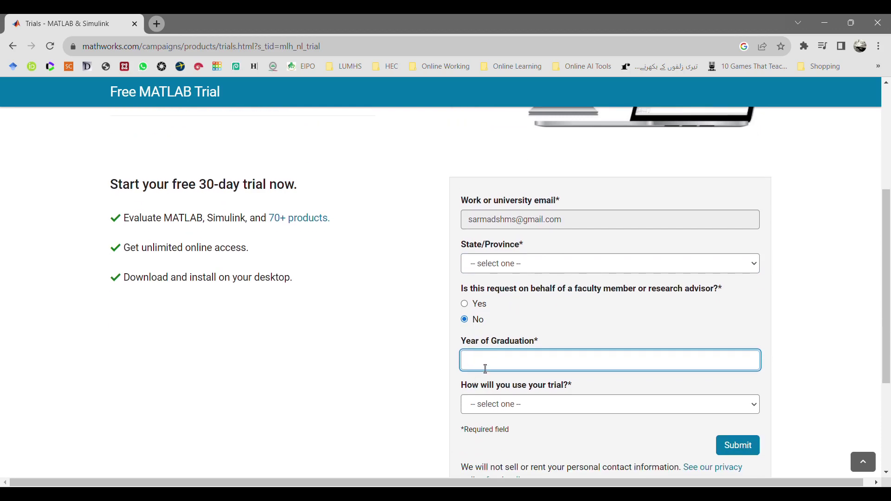
pyautogui.write('2017')
pyautogui.click(754, 409)
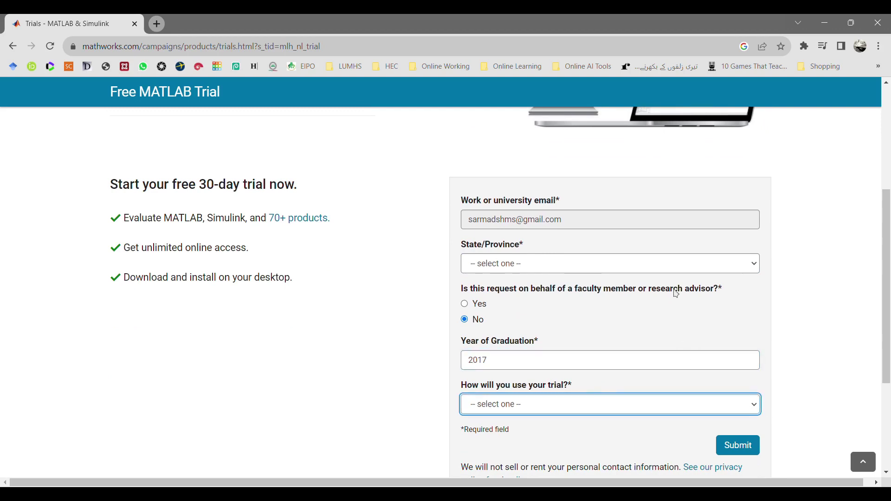
pyautogui.press('Down')
pyautogui.click(789, 357)
pyautogui.click(745, 452)
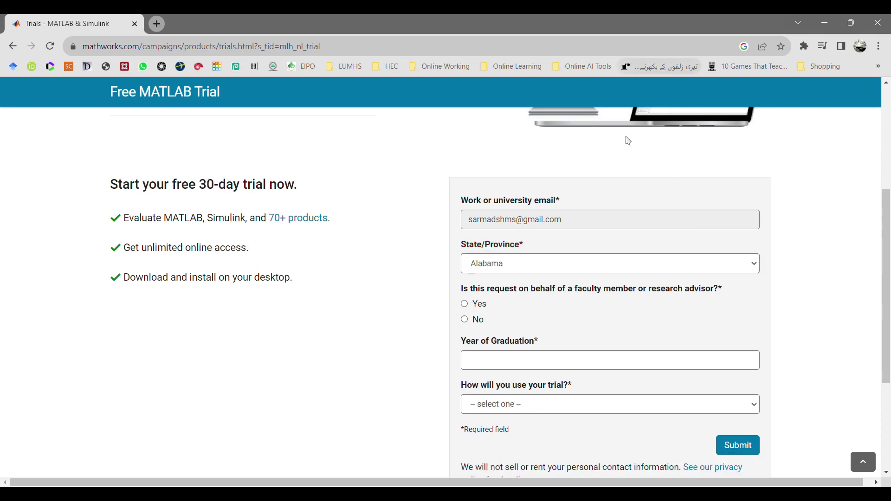
# - Re-enter graduation year 2017, MATLAB Essentials usage and No for faculty, then resubmit the trial request
pyautogui.click(741, 374)
pyautogui.click(575, 390)
pyautogui.click(576, 415)
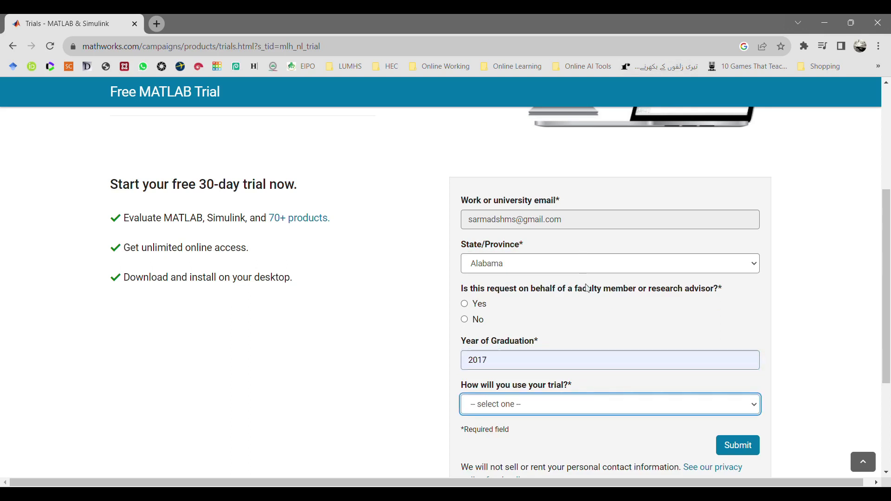
pyautogui.press('Down')
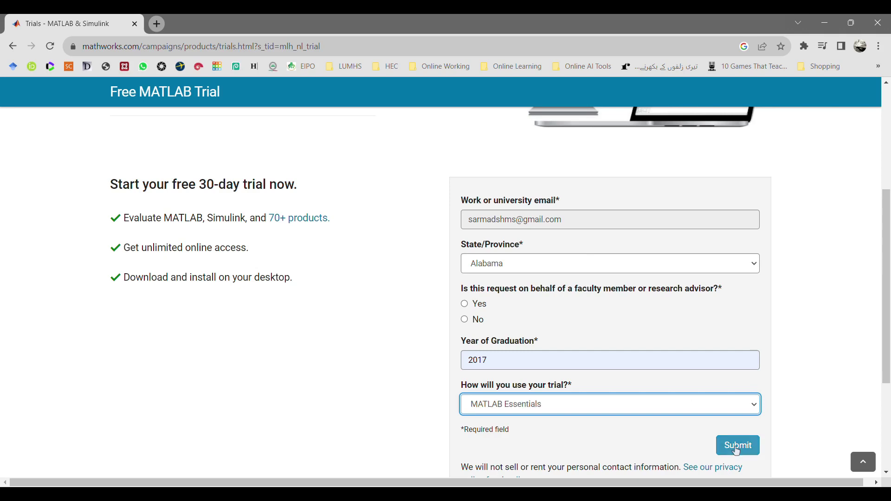
pyautogui.click(733, 449)
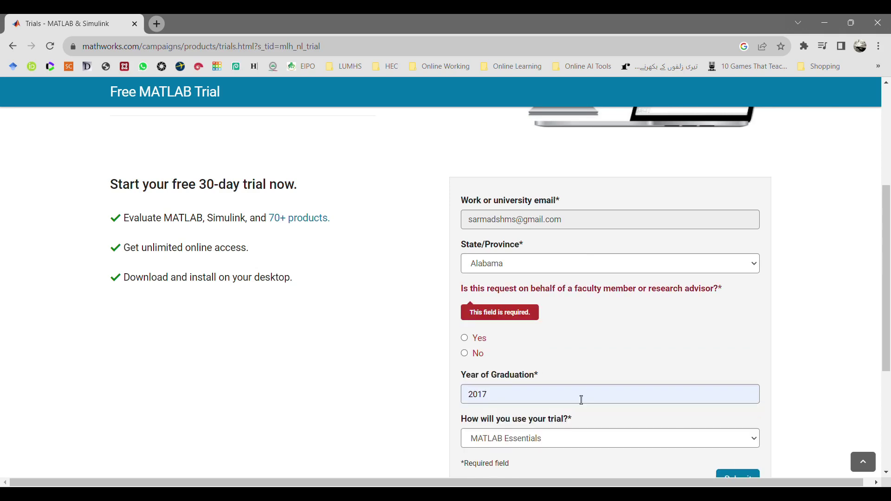
pyautogui.click(478, 354)
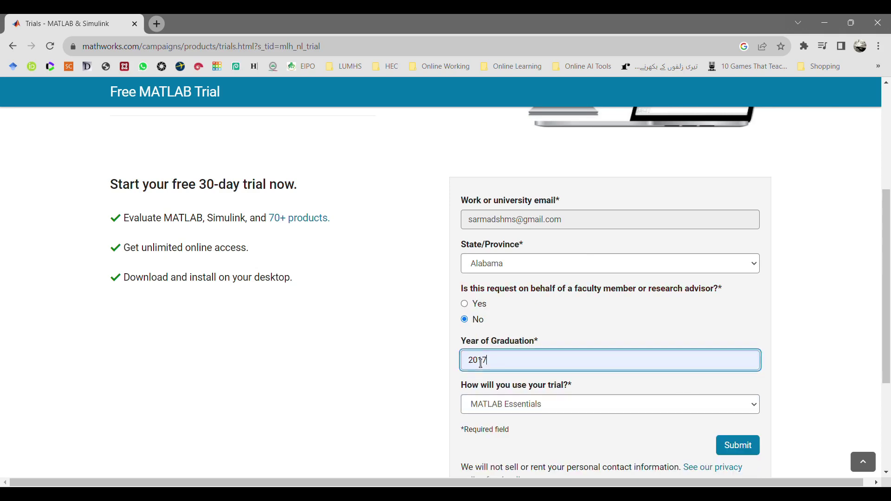
pyautogui.click(733, 448)
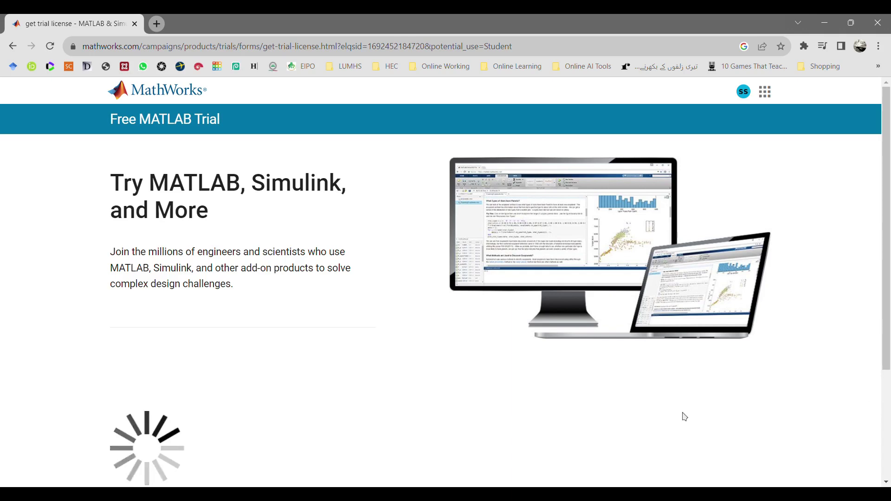
# - Download the R2023a installer for Windows from the other operating systems options
pyautogui.scroll(-1, 390, 381)
pyautogui.scroll(-1, 390, 380)
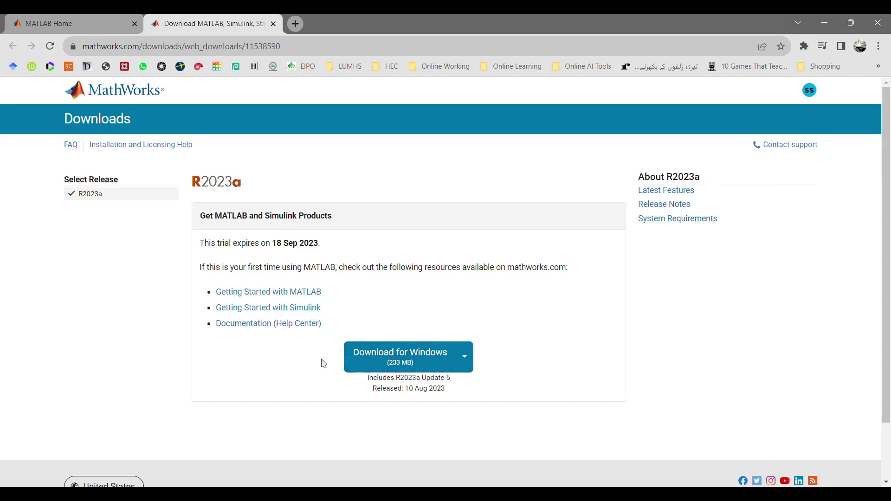
pyautogui.click(468, 356)
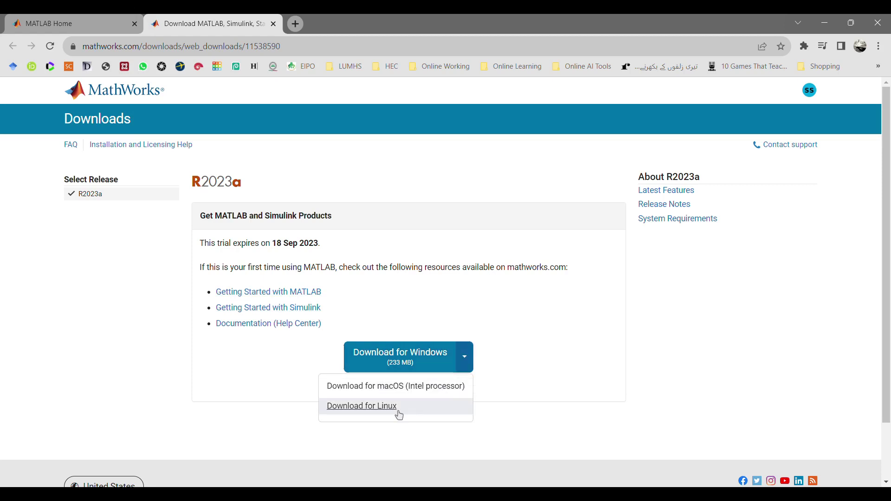
pyautogui.click(416, 364)
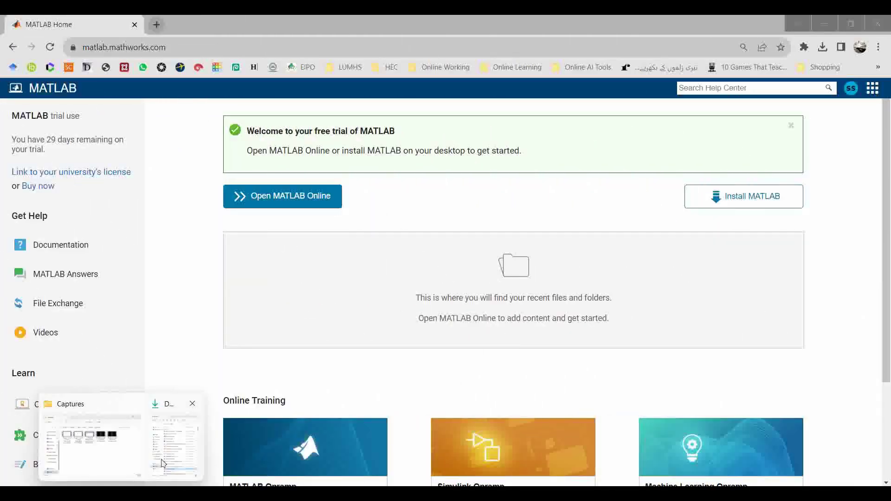
# - Run matlab_R2023a_win64.exe from the Downloads folder and minimize Explorer while it unpacks
pyautogui.click(162, 463)
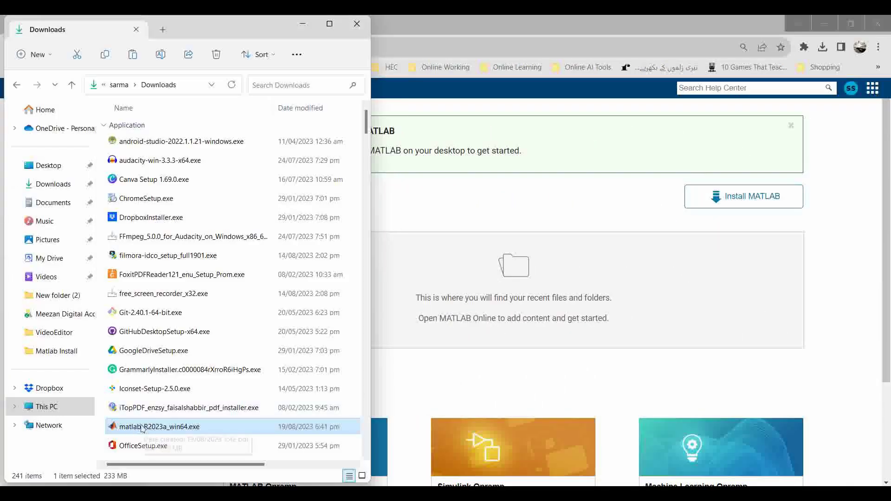
pyautogui.click(141, 428)
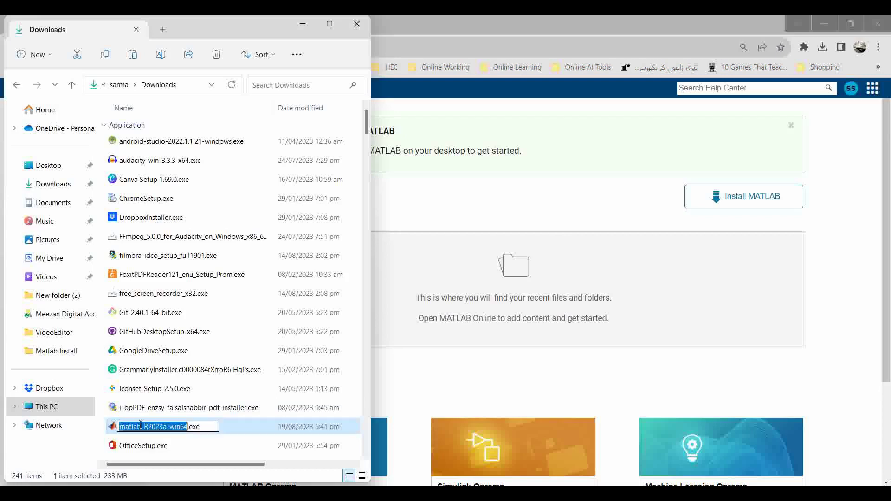
pyautogui.click(230, 432)
pyautogui.doubleClick(231, 432)
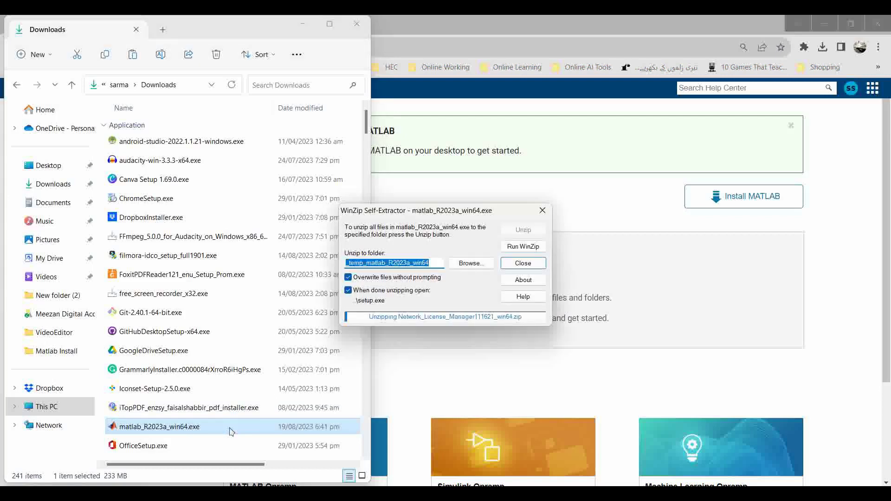
pyautogui.click(302, 24)
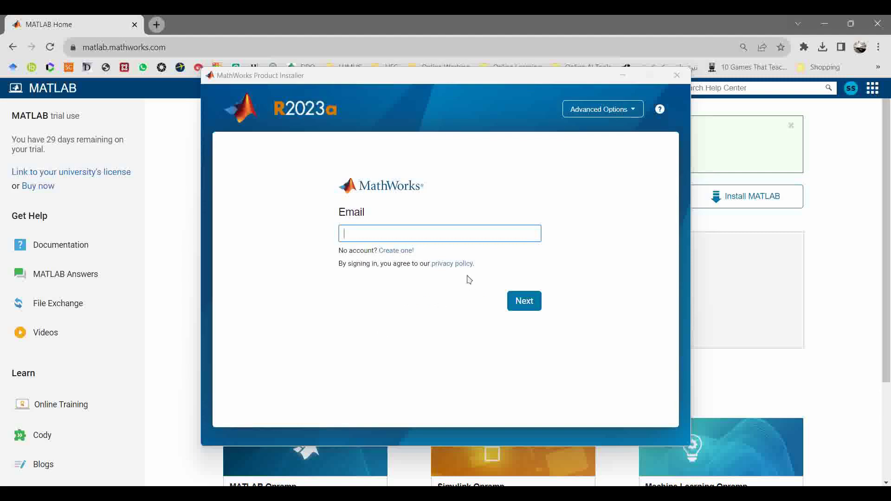
# - Sign in to the Product Installer with the MathWorks account e-mail and password
pyautogui.click(461, 239)
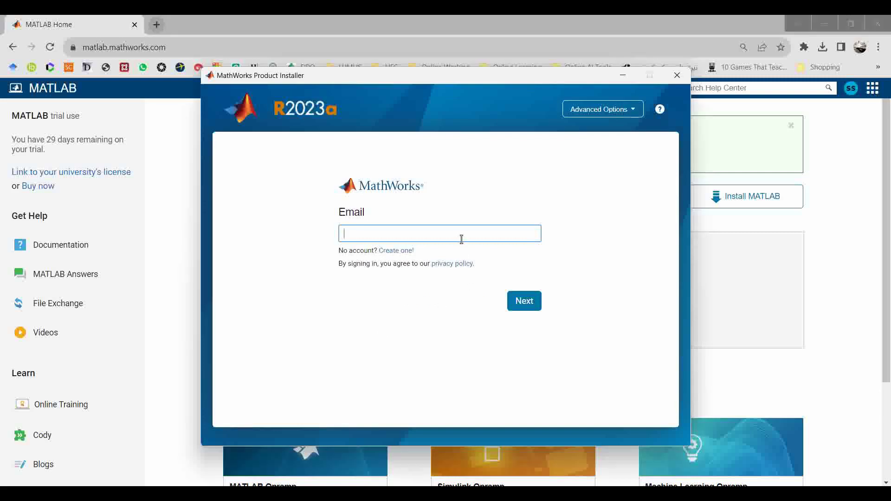
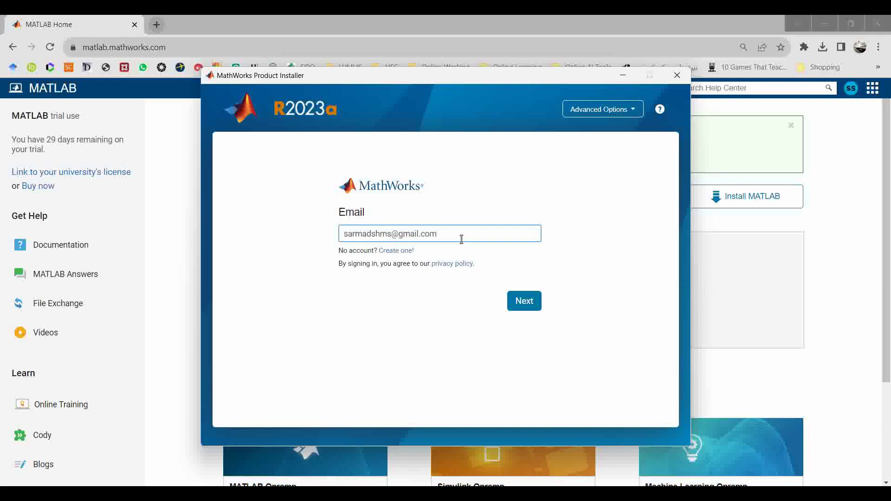
pyautogui.click(519, 304)
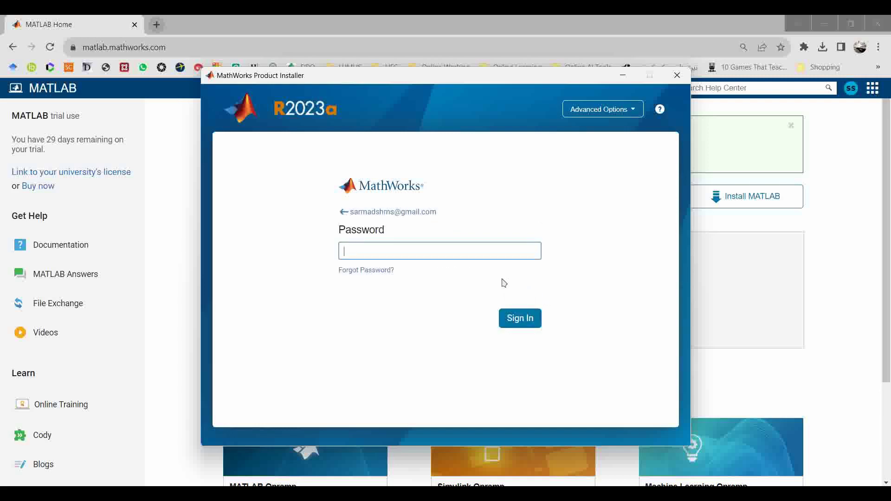
pyautogui.write('•••••')
pyautogui.click(510, 313)
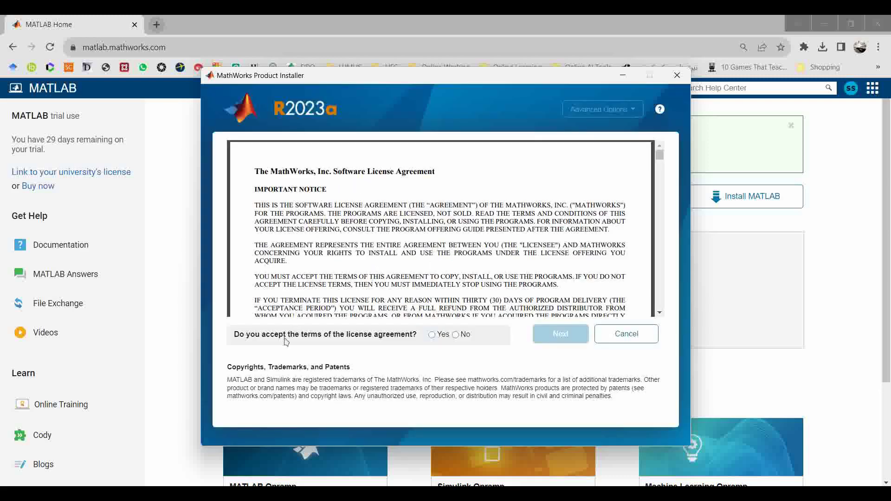
# - Accept the license agreement, keep the R2023a Trial license, and confirm the user
pyautogui.click(432, 335)
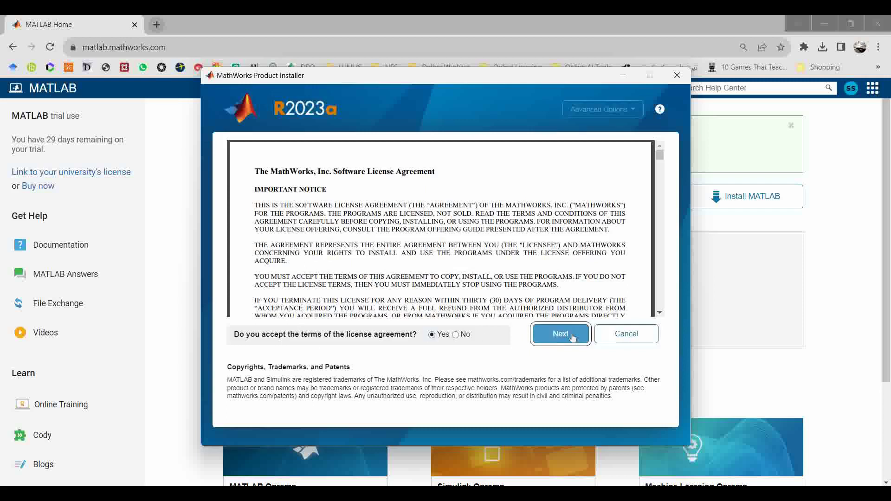
pyautogui.click(560, 334)
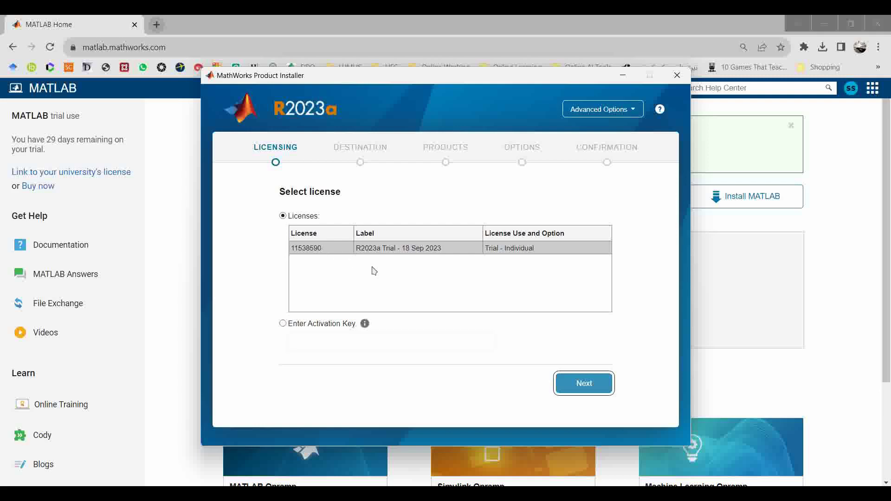
pyautogui.click(582, 383)
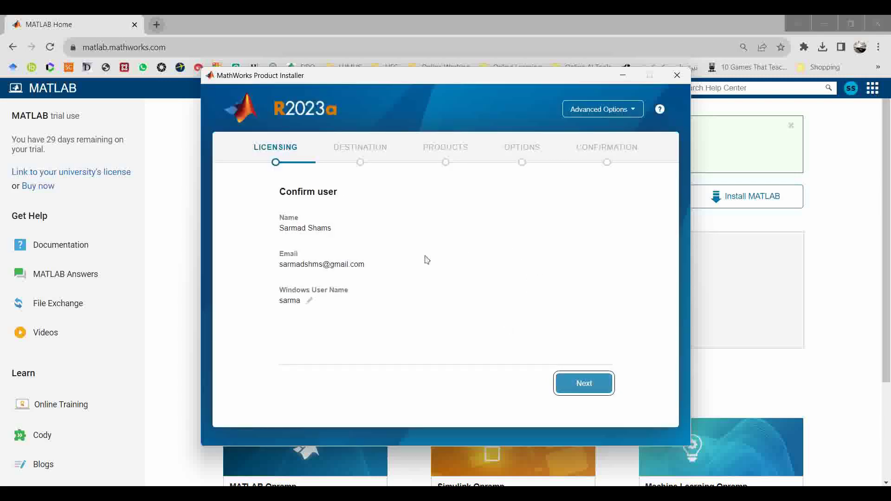
pyautogui.click(590, 395)
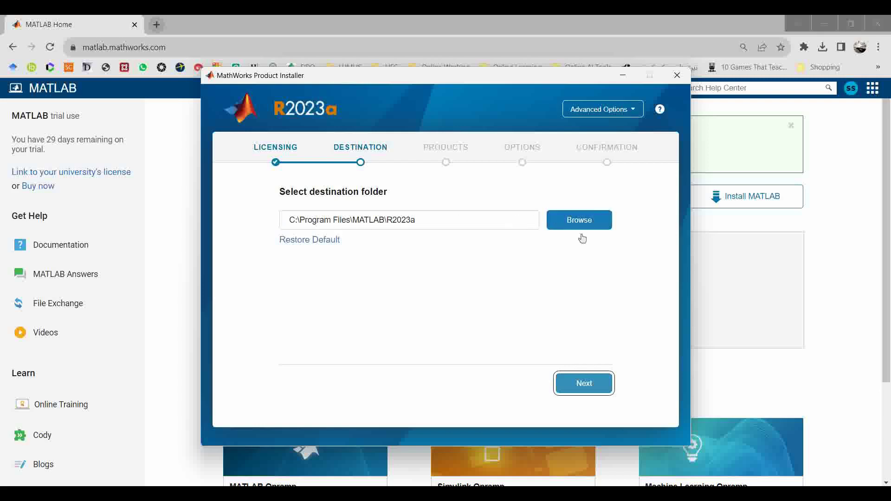
# - Keep C:\Program Files\MATLAB\R2023a as the install folder and continue
pyautogui.click(594, 387)
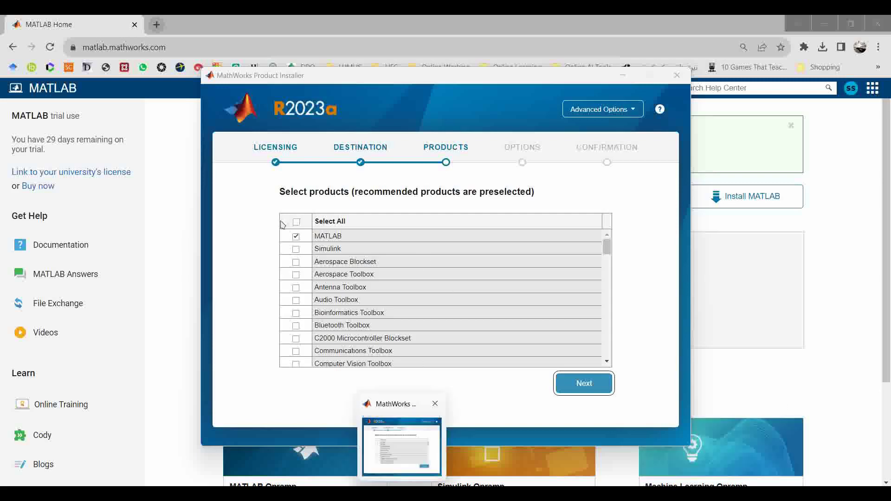
# - Select Simulink and Fuzzy Logic Toolbox alongside MATLAB in the product list and proceed
pyautogui.click(299, 251)
pyautogui.click(296, 250)
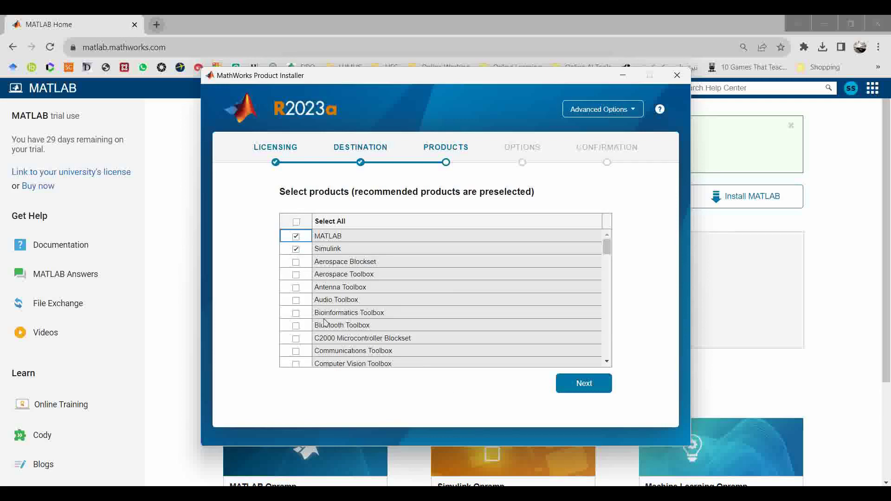
pyautogui.scroll(-5, 326, 320)
pyautogui.scroll(-2, 326, 322)
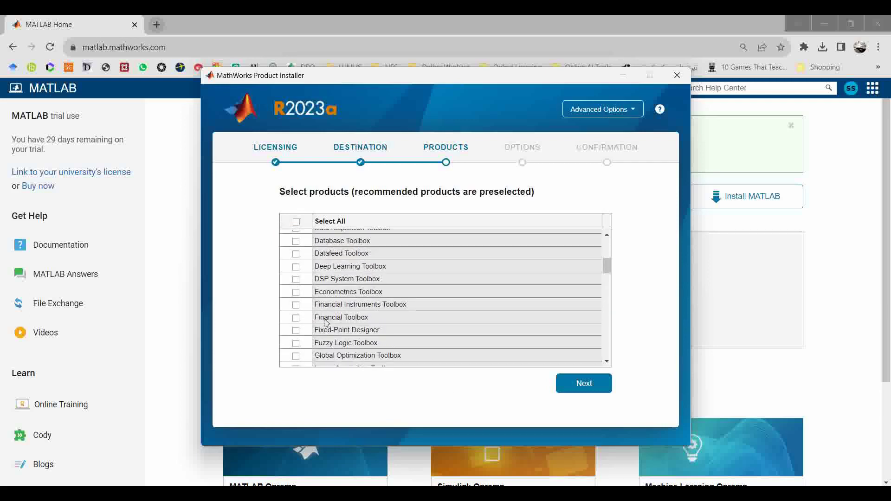
pyautogui.click(296, 344)
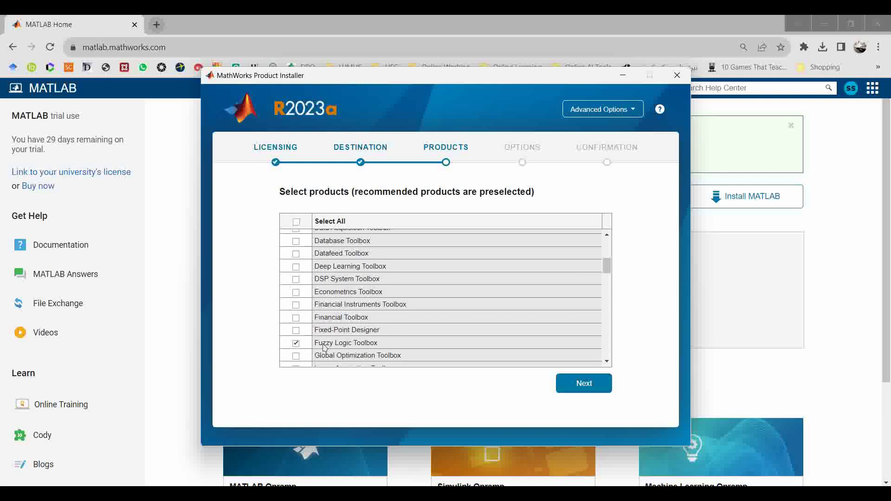
pyautogui.scroll(-4, 338, 336)
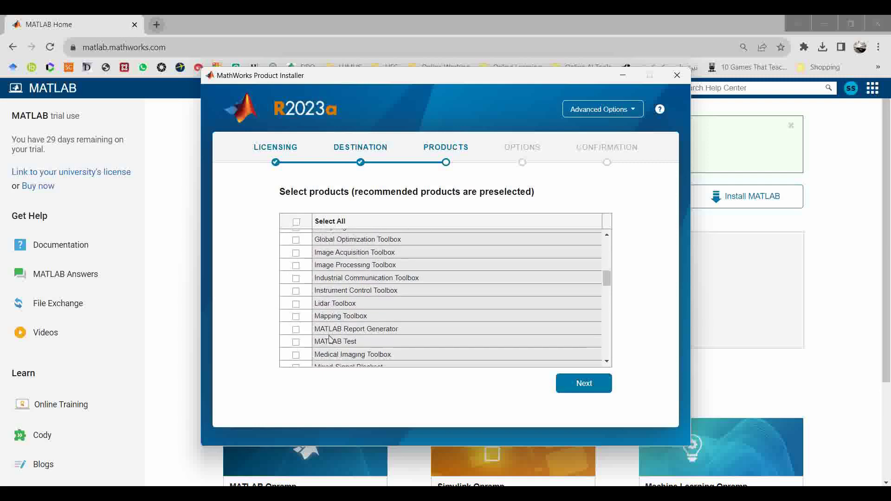
pyautogui.scroll(-2, 328, 354)
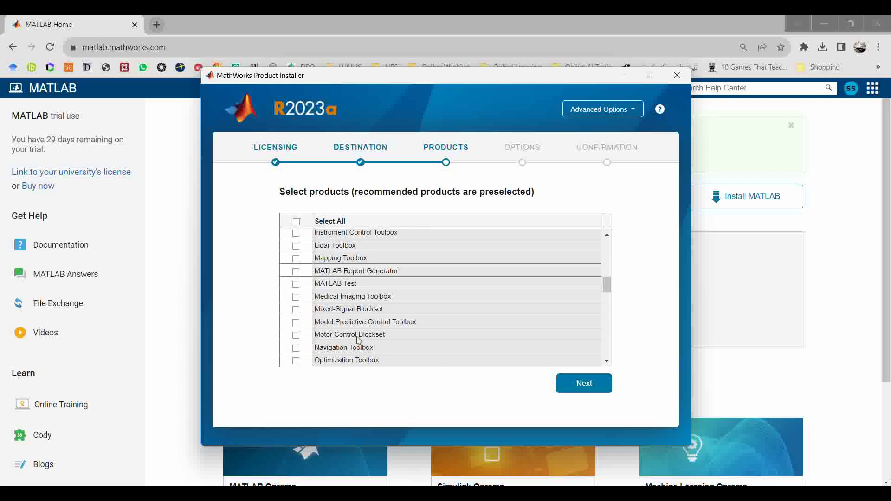
pyautogui.scroll(-5, 334, 344)
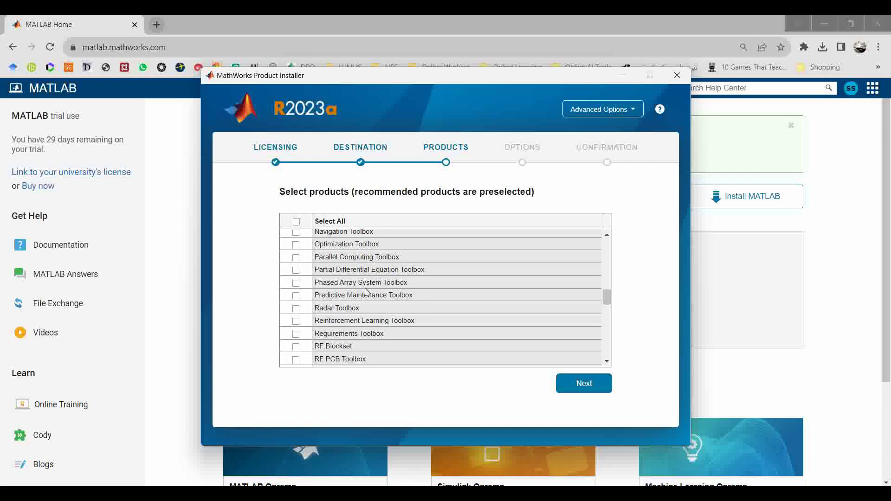
pyautogui.scroll(-4, 367, 292)
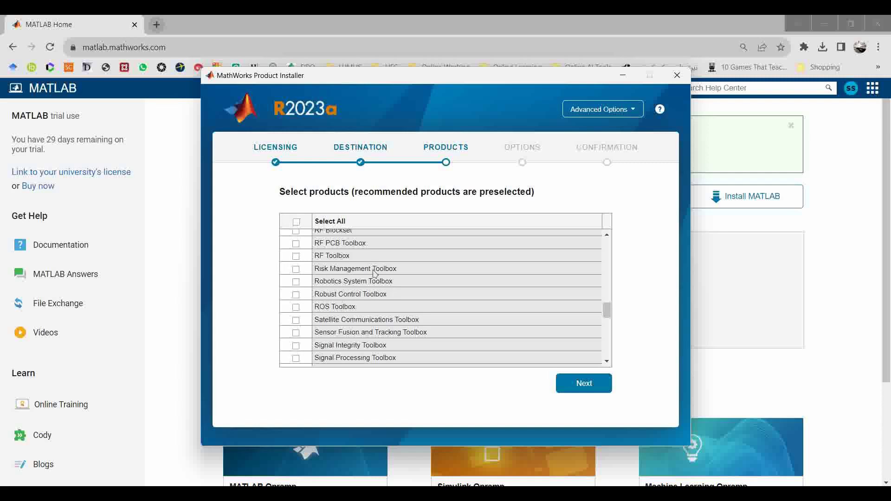
pyautogui.scroll(-2, 375, 282)
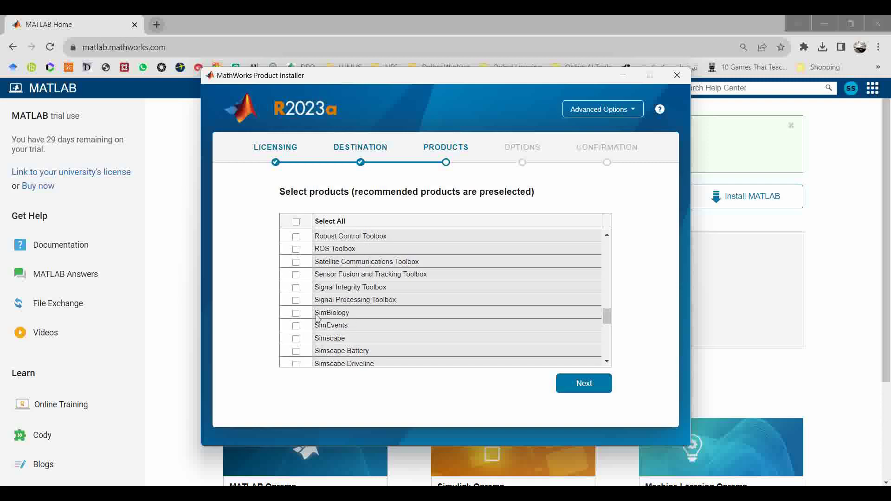
pyautogui.scroll(-8, 339, 346)
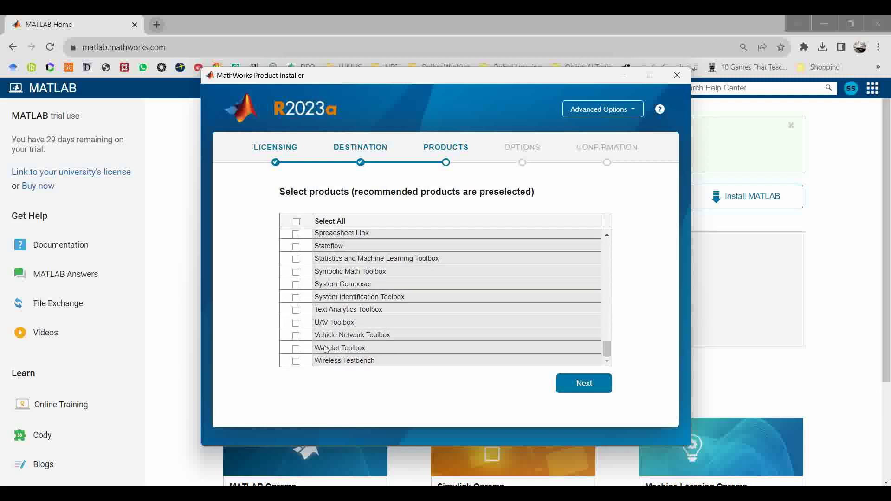
pyautogui.click(575, 389)
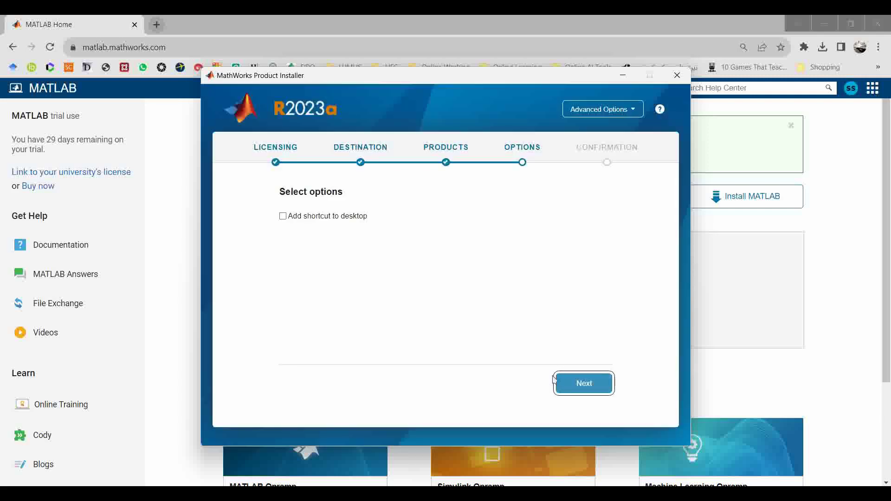
# - Enable the desktop shortcut and install MATLAB, Simulink and Fuzzy Logic Toolbox
pyautogui.click(283, 216)
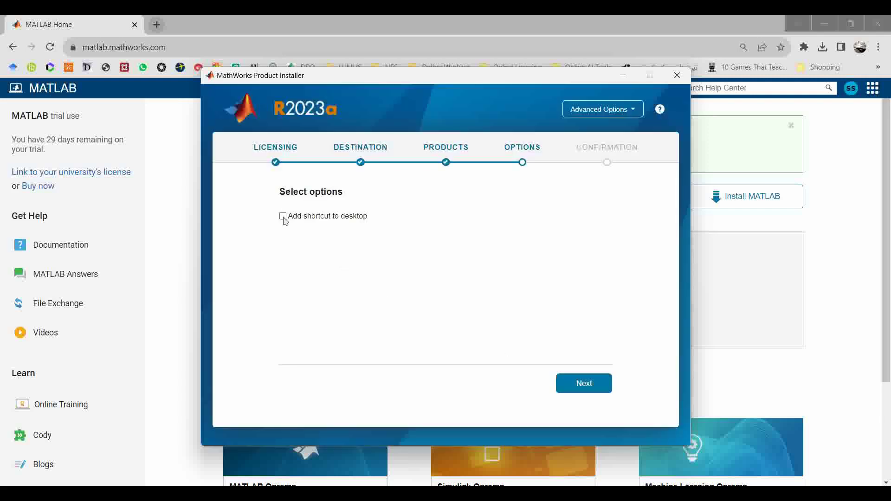
pyautogui.click(576, 382)
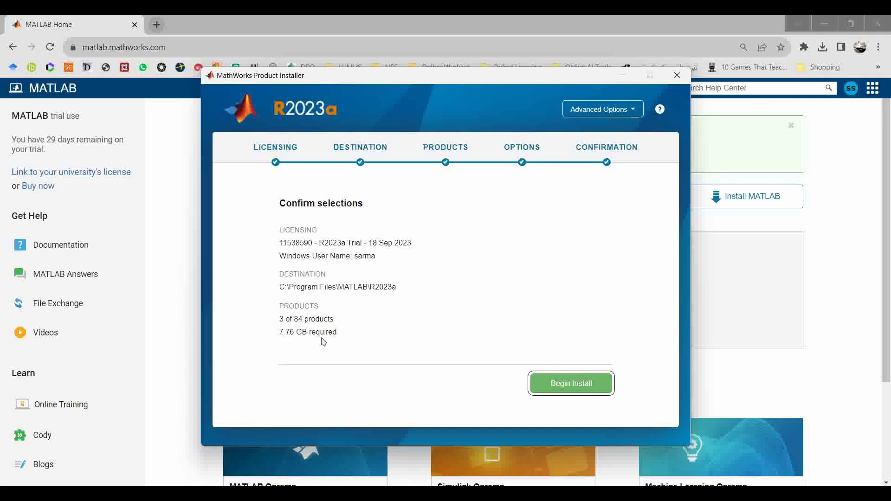
pyautogui.click(549, 388)
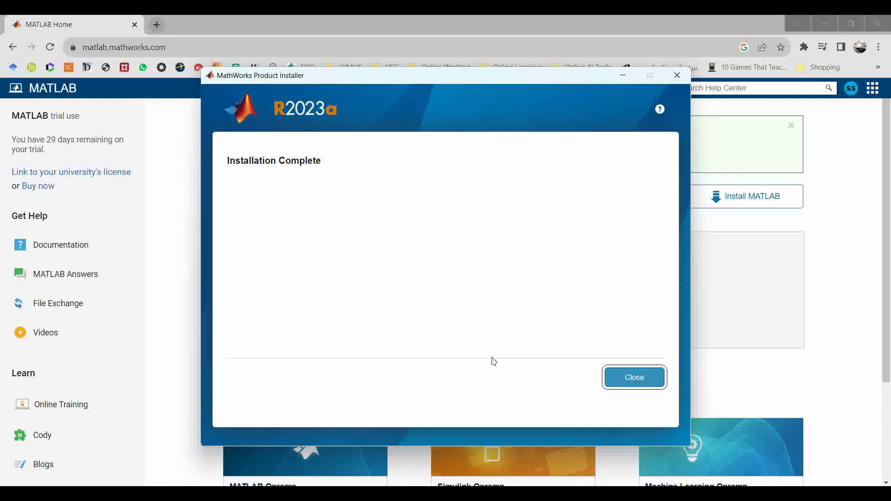
# - Close the finished installer and start MATLAB R2023a from the Windows Start search
pyautogui.click(615, 375)
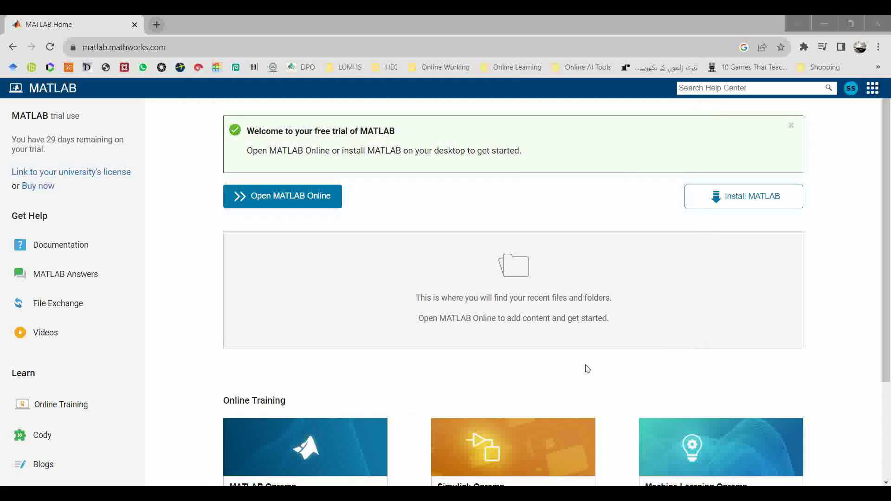
pyautogui.press('super')
pyautogui.write('ma')
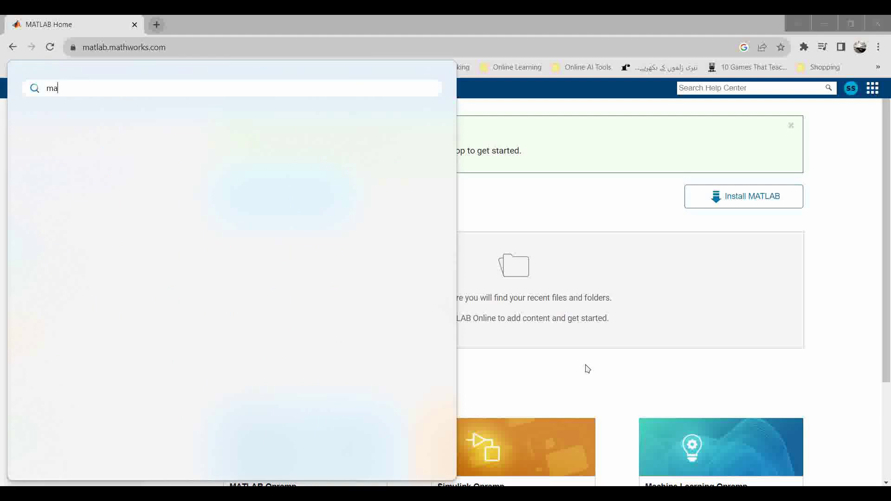
pyautogui.write('tlab')
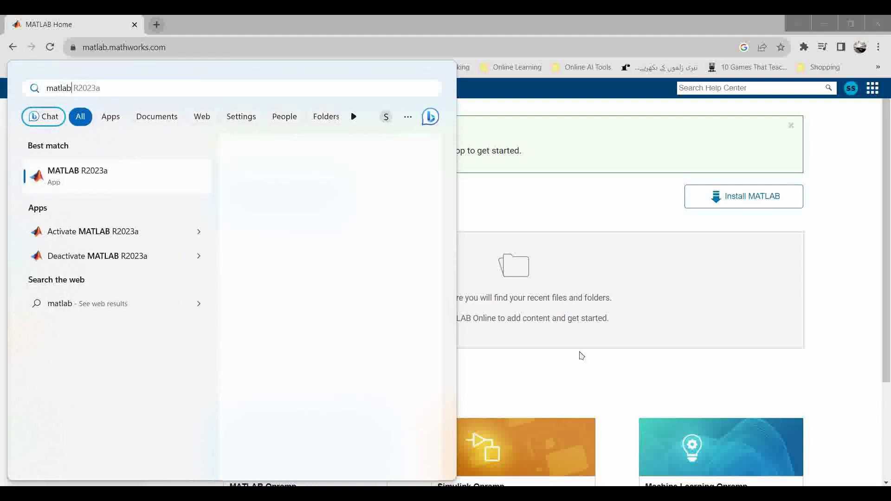
pyautogui.click(57, 175)
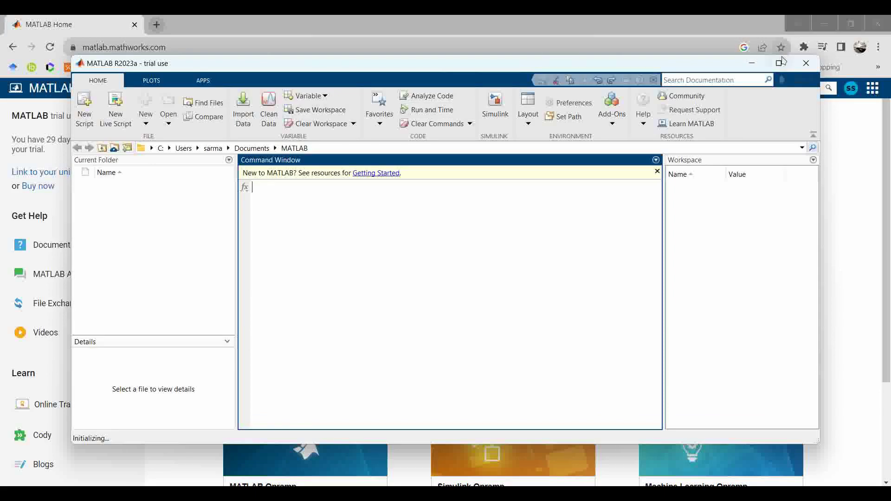
# - Maximize MATLAB and run ver, listing MATLAB 9.14, Simulink 10.7 and Fuzzy Logic Toolbox 3.1
pyautogui.click(780, 64)
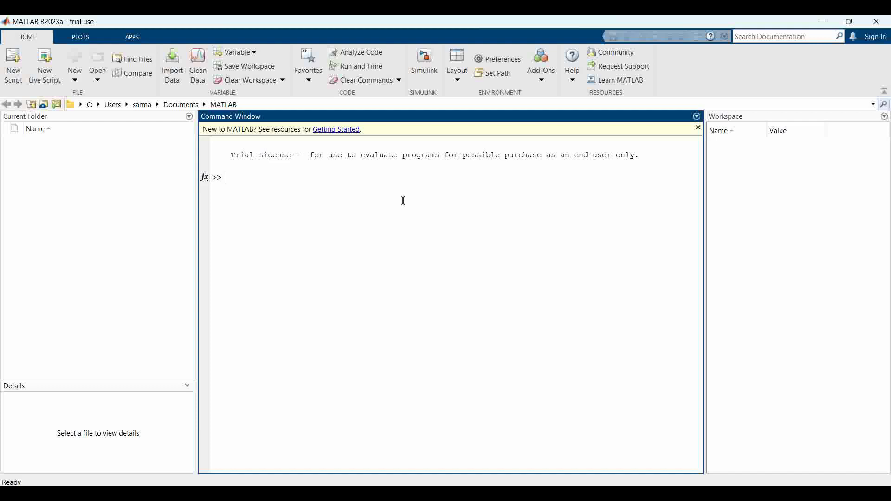
pyautogui.write('ver')
pyautogui.press('Return')
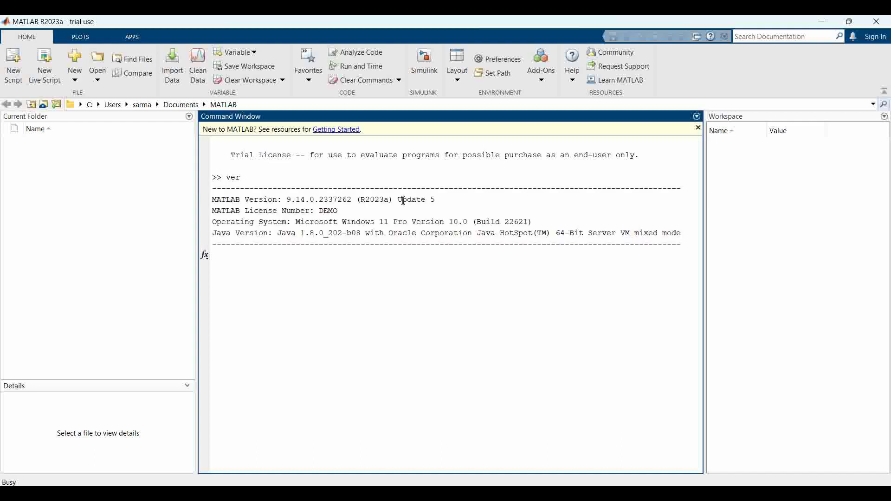